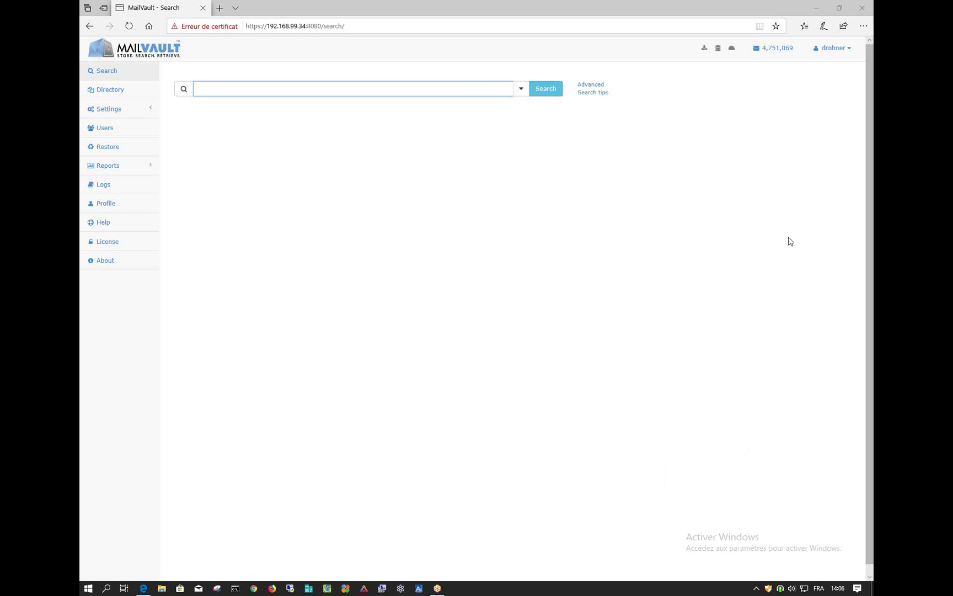
Navigate through Settings › Core to the Mail sources page
click(127, 110)
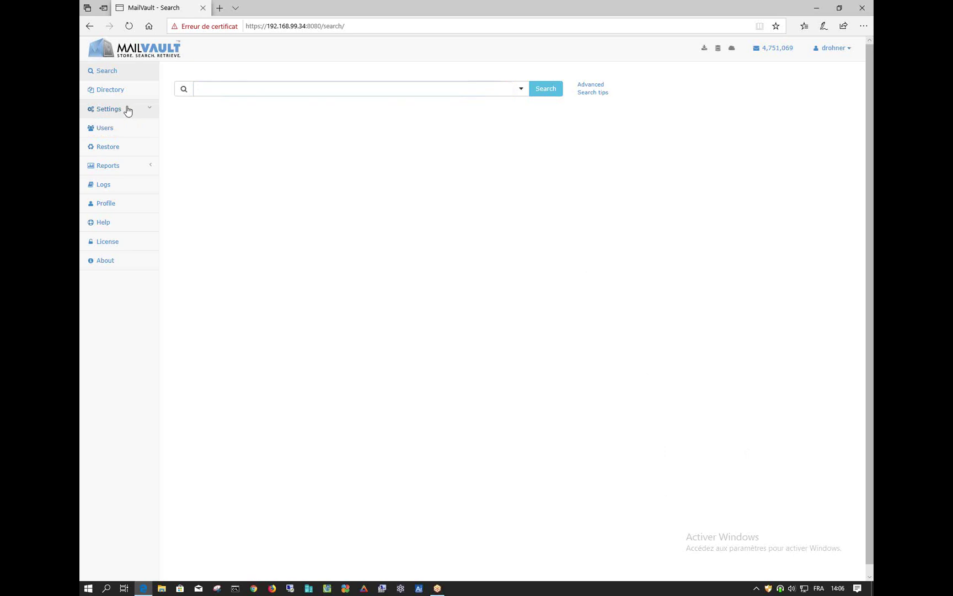
click(107, 131)
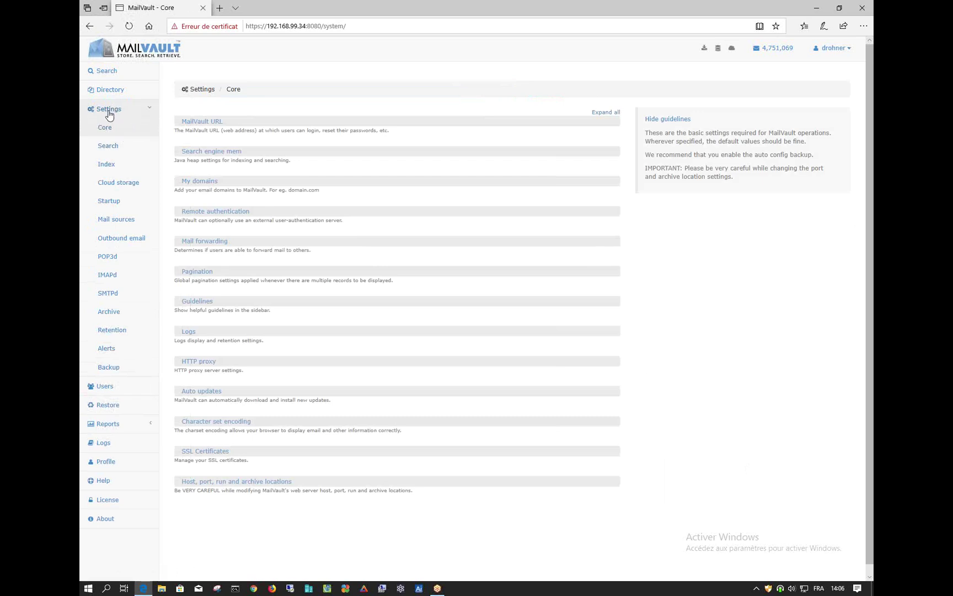
click(116, 220)
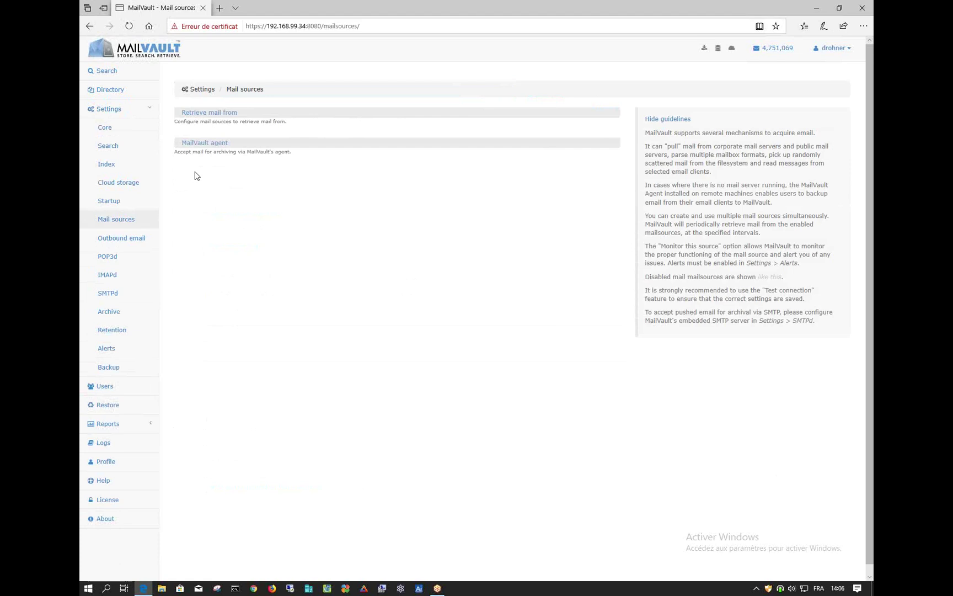
Expand Retrieve mail from (Mail-Archive, Richy Mailbox) and the MailVault agent section (not enabled, Allowed IPs All)
click(209, 114)
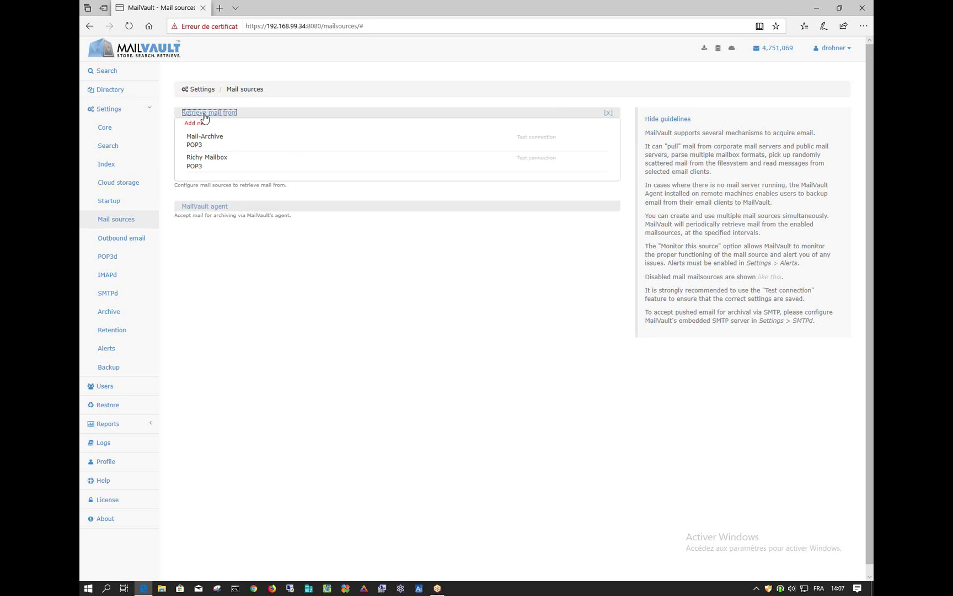
click(202, 206)
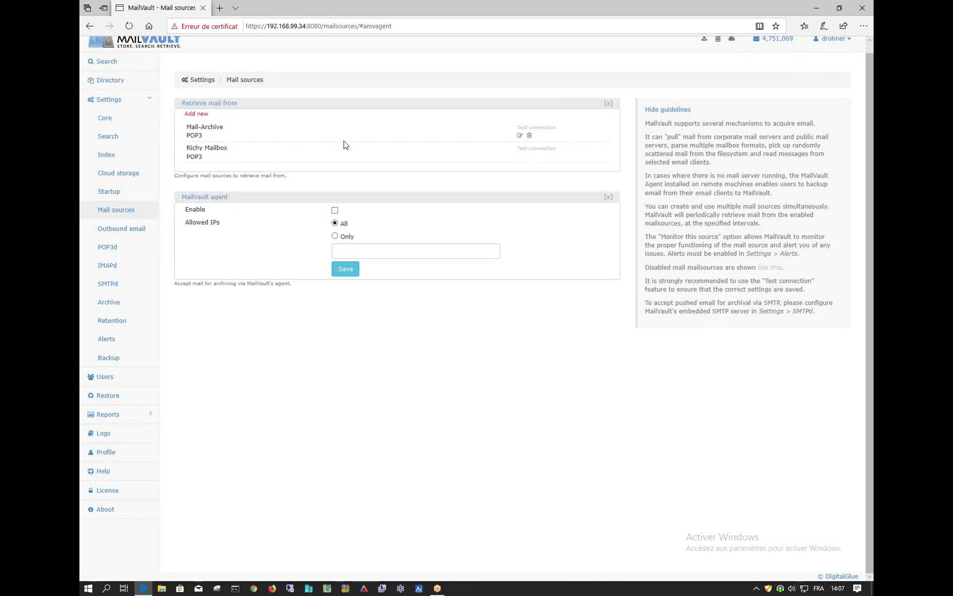
mouse_move(522, 142)
mouse_move(553, 127)
scroll(553, 127, up, 1)
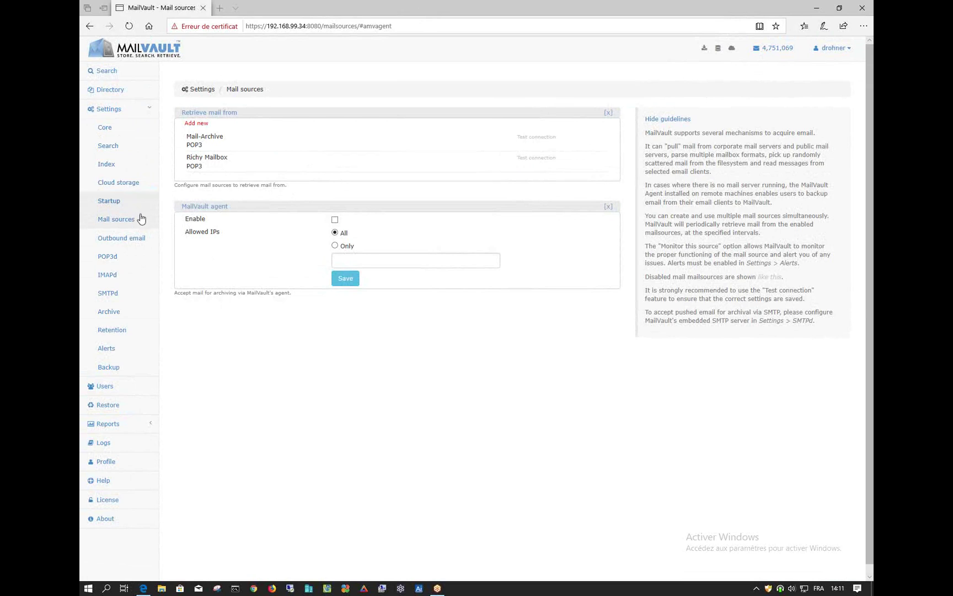
Review the Outbound email relay settings, then the POP3d page (enabled, port 1110, no SSL)
click(133, 240)
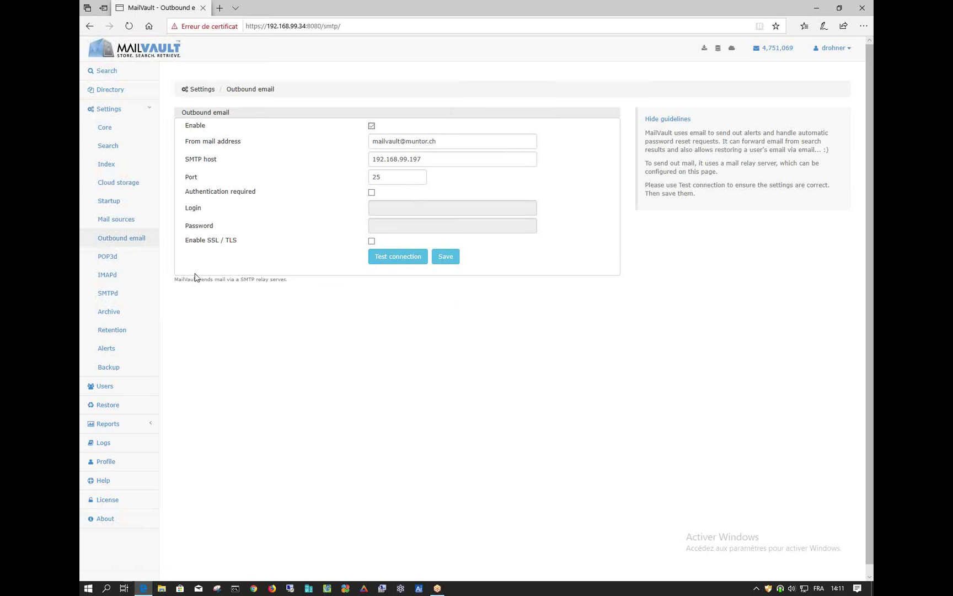
click(108, 258)
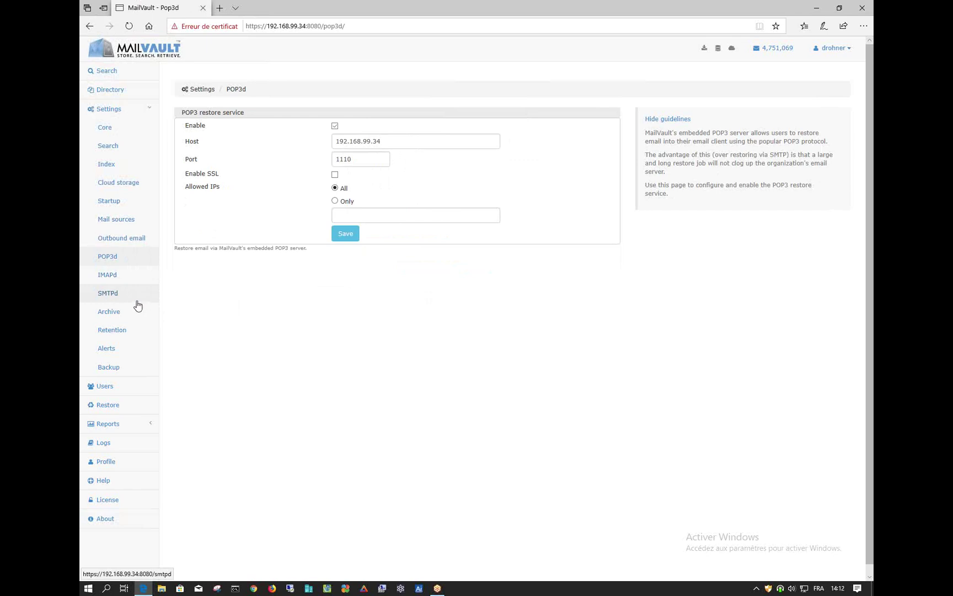
In Archive settings, expand Filters and edit the Spam filter (Subject contains Spam, don't archive)
click(111, 313)
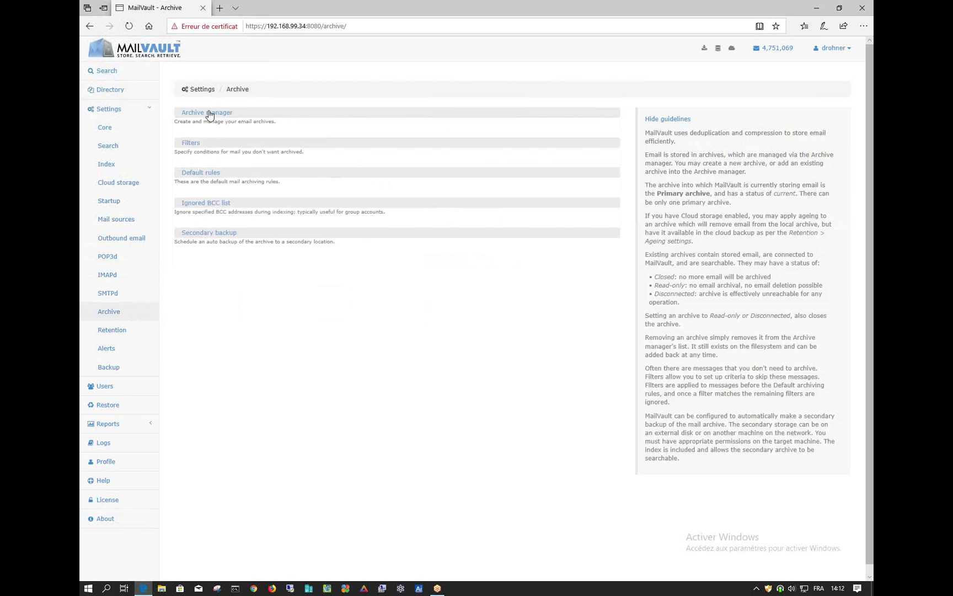
click(209, 113)
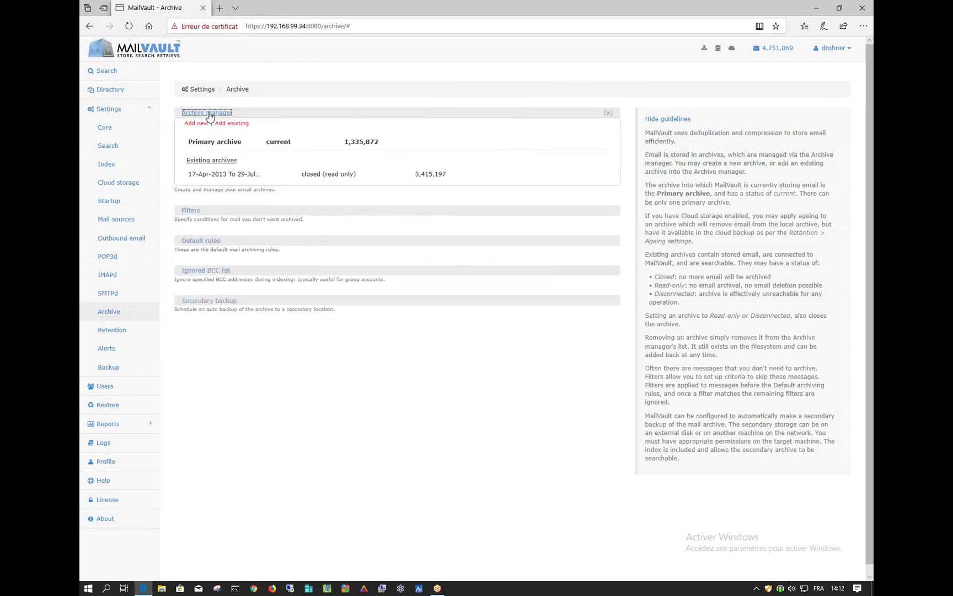
click(190, 212)
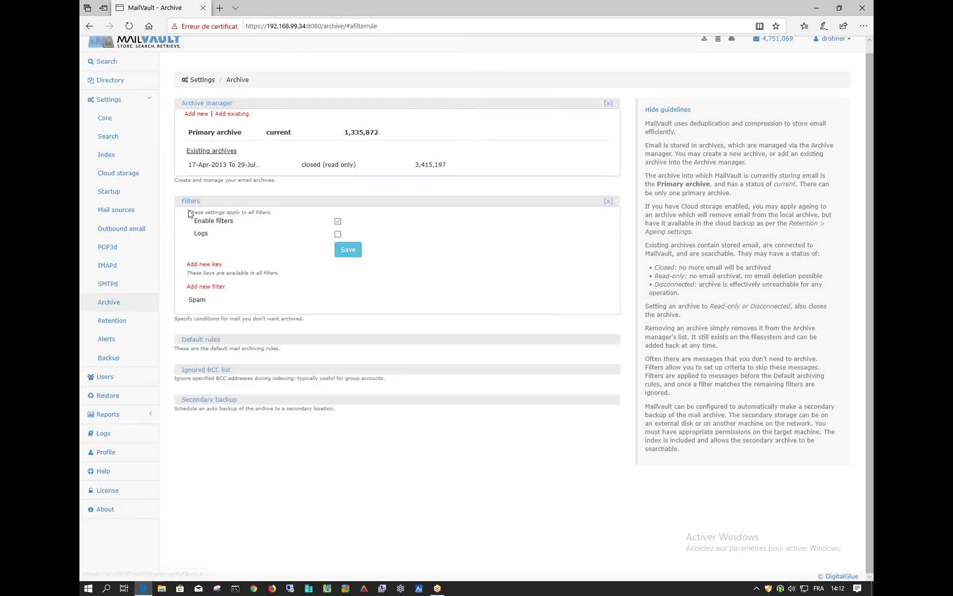
click(205, 288)
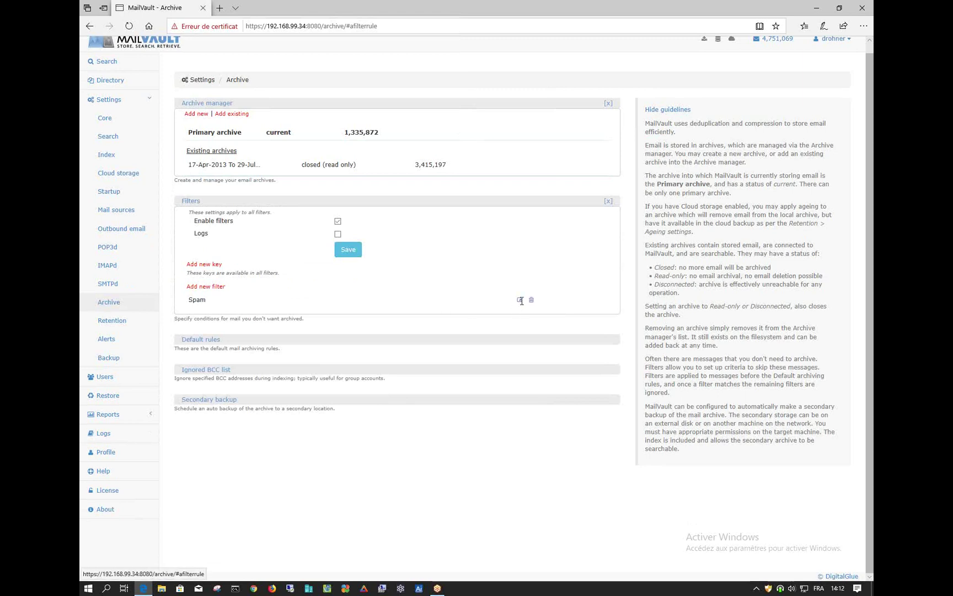
click(519, 300)
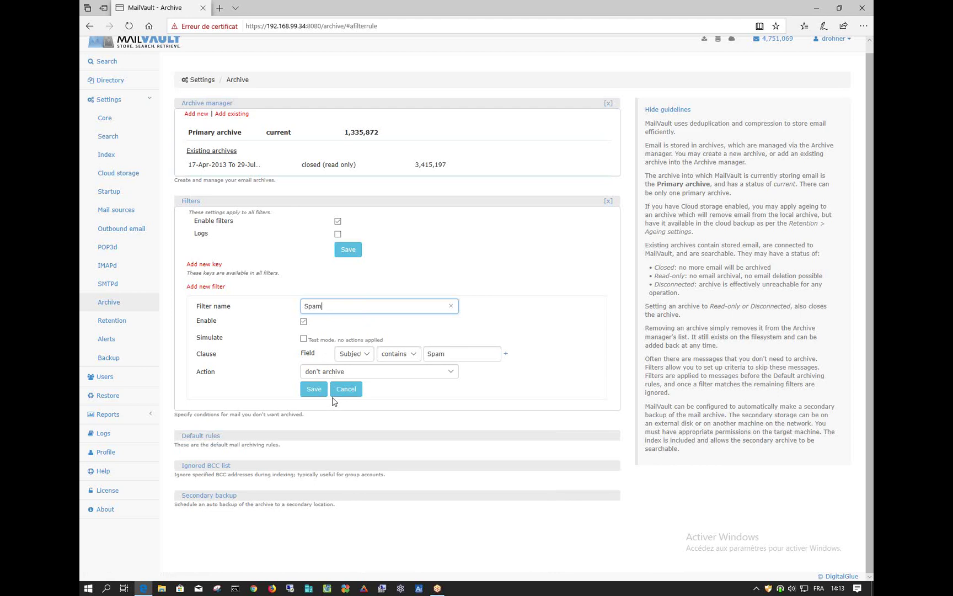
Check the Cloud storage backup options (None or Skystore), then go to the Users page
click(136, 179)
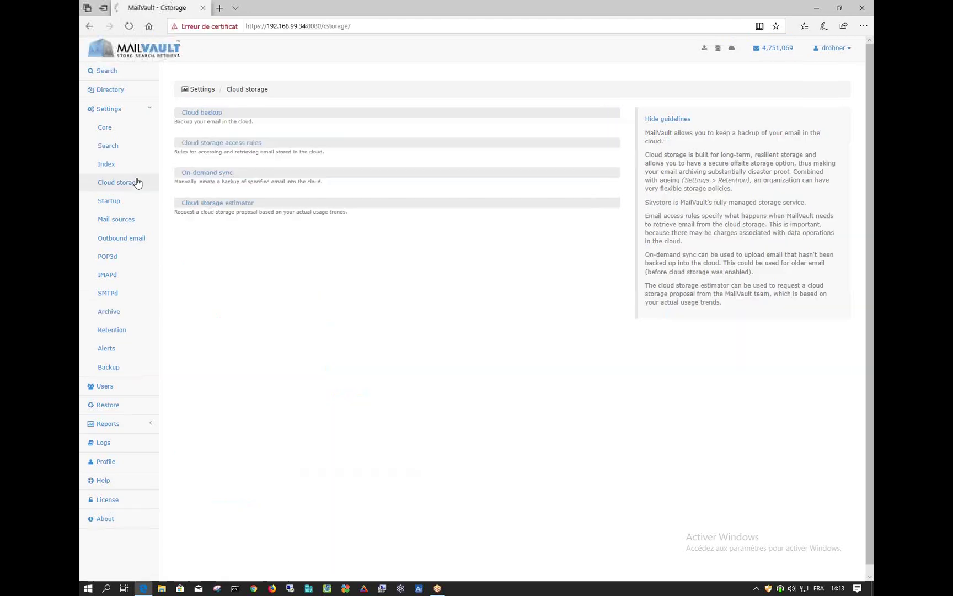
click(211, 114)
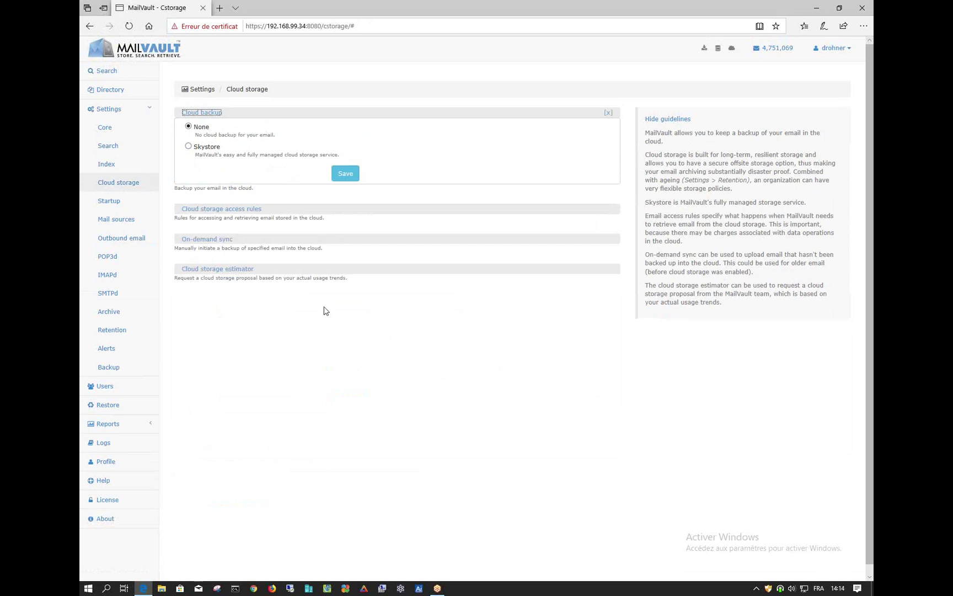
click(105, 386)
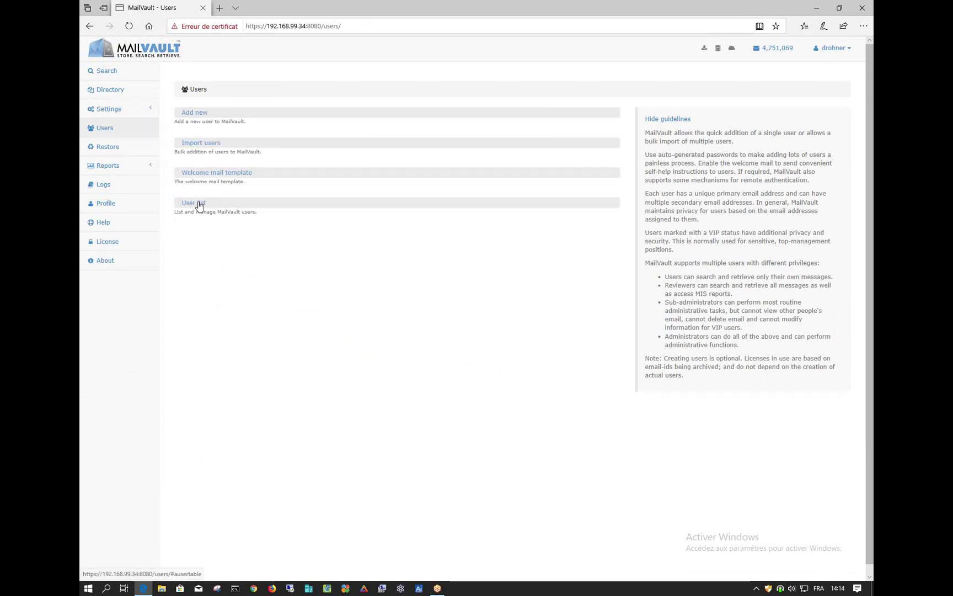
Expand the User list section to show the eight user accounts
click(198, 202)
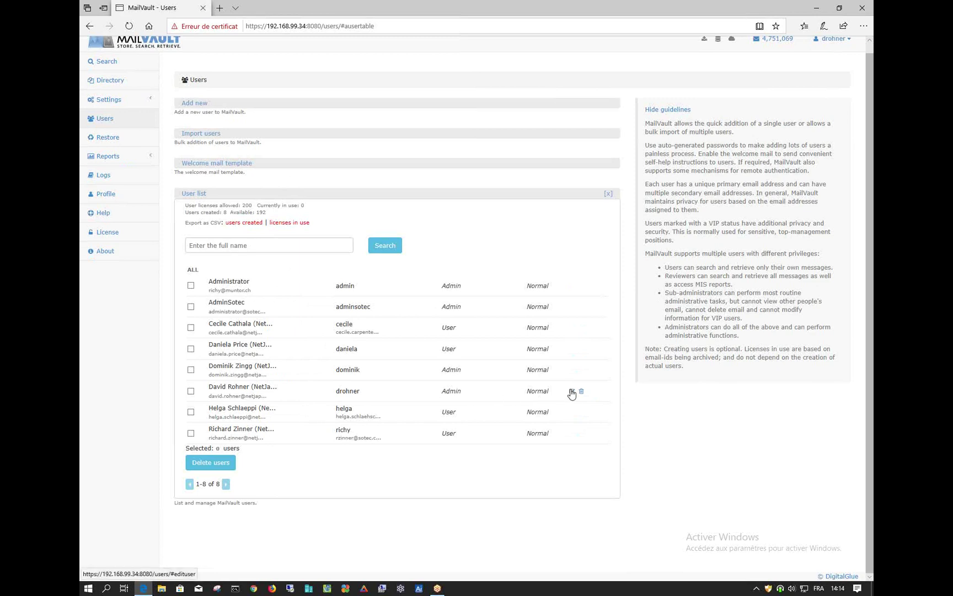
Edit a user's account and inspect its primary and other email addresses, then expand Reports
click(571, 327)
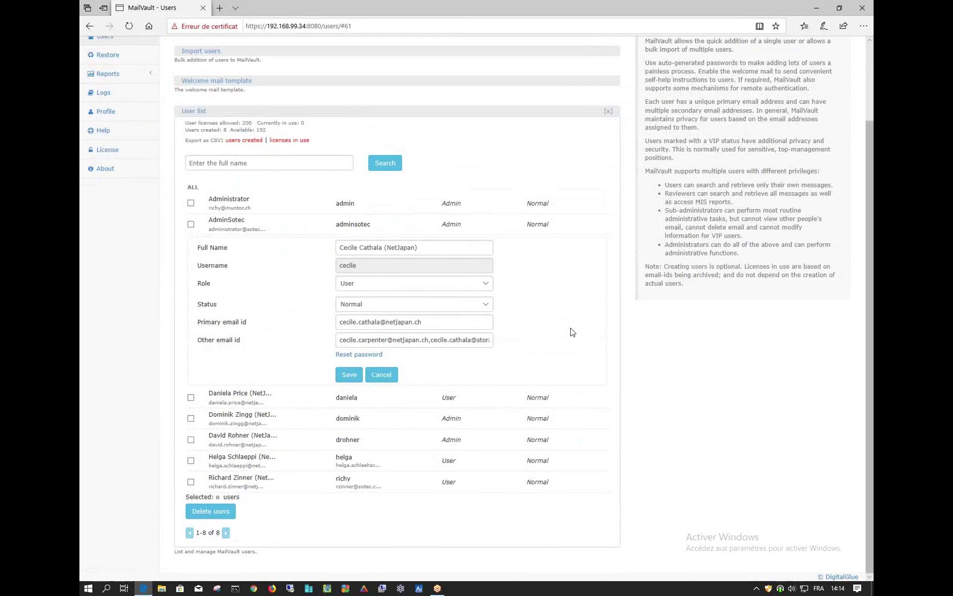
click(433, 325)
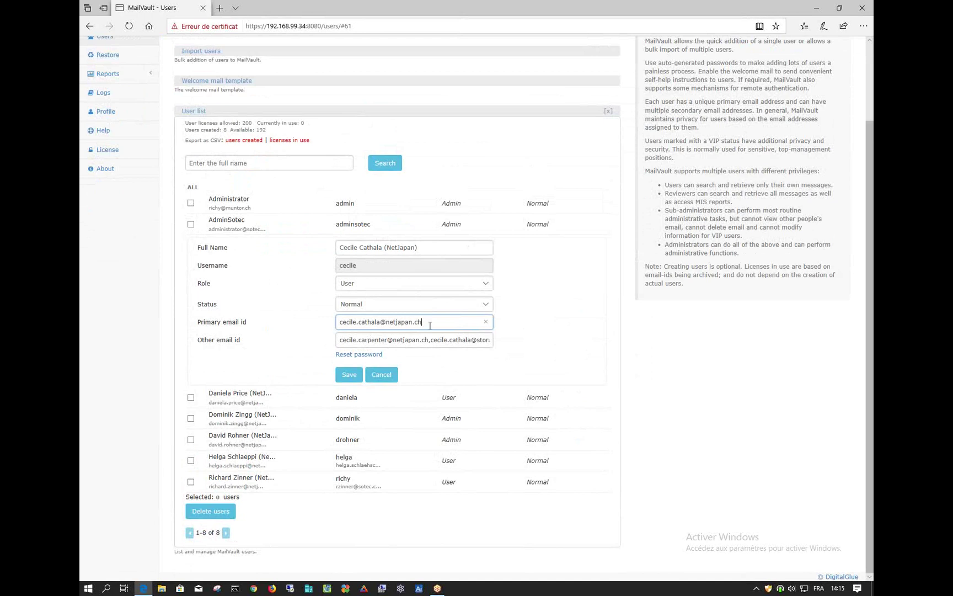
click(341, 341)
drag(341, 340, 510, 343)
click(431, 341)
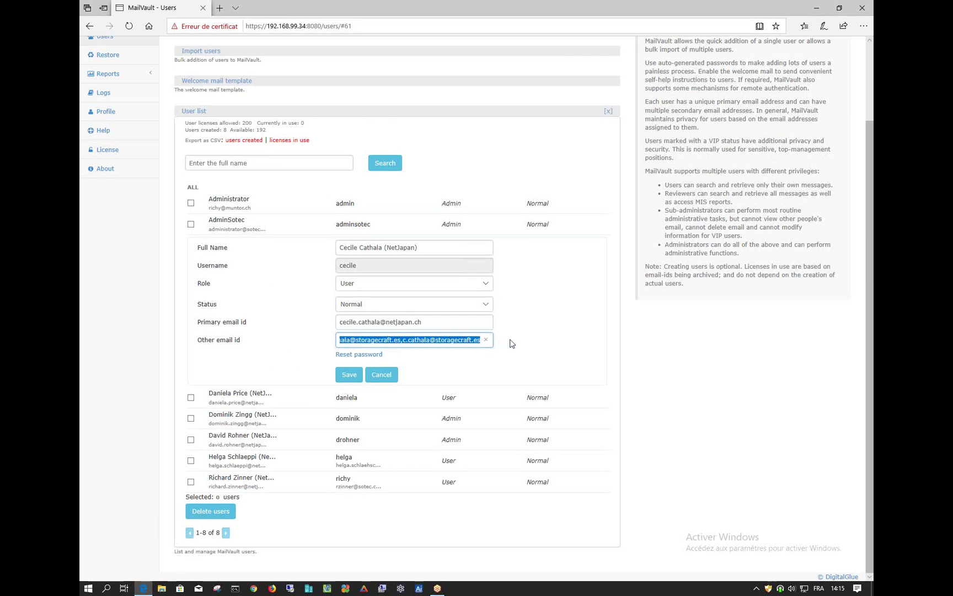
click(430, 324)
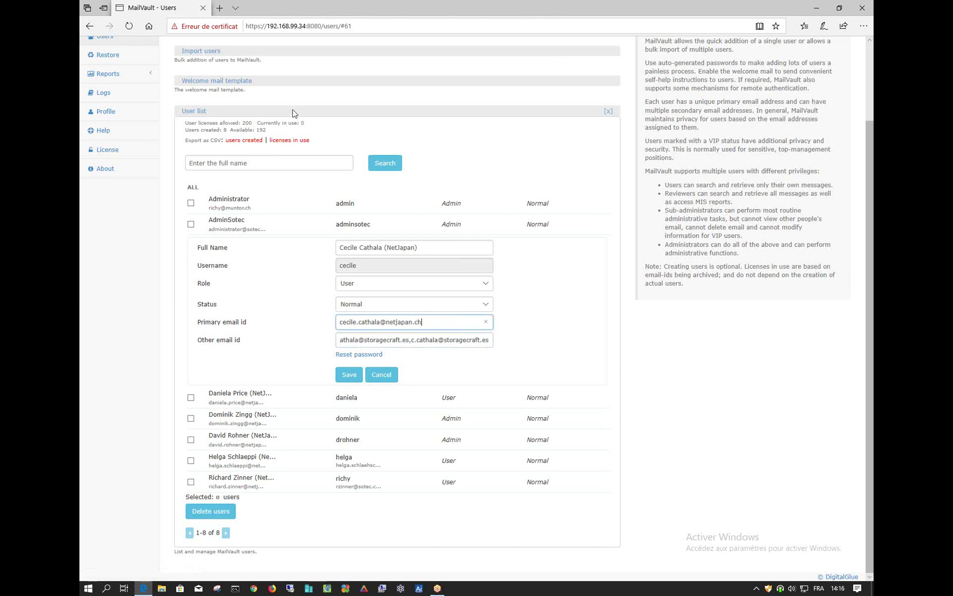
scroll(215, 303, up, 3)
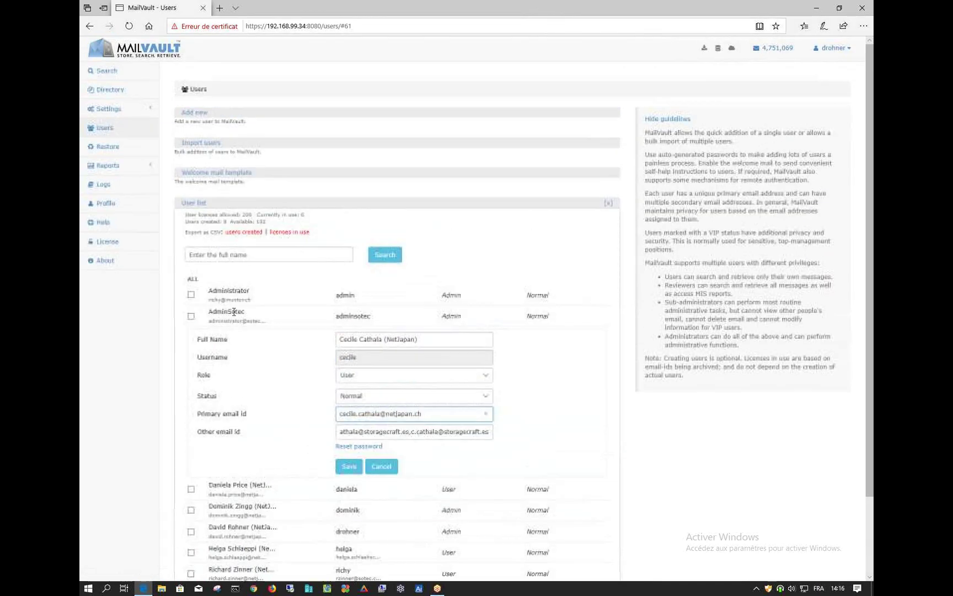
click(109, 166)
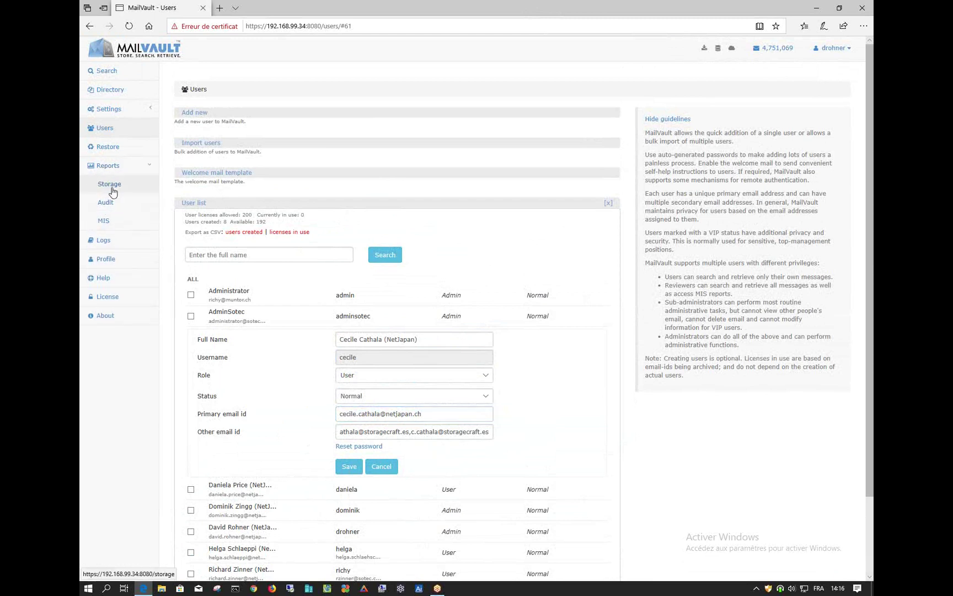
Browse the Storage report's email count and space charts (253667 received in 365 days), then open Audit
click(111, 185)
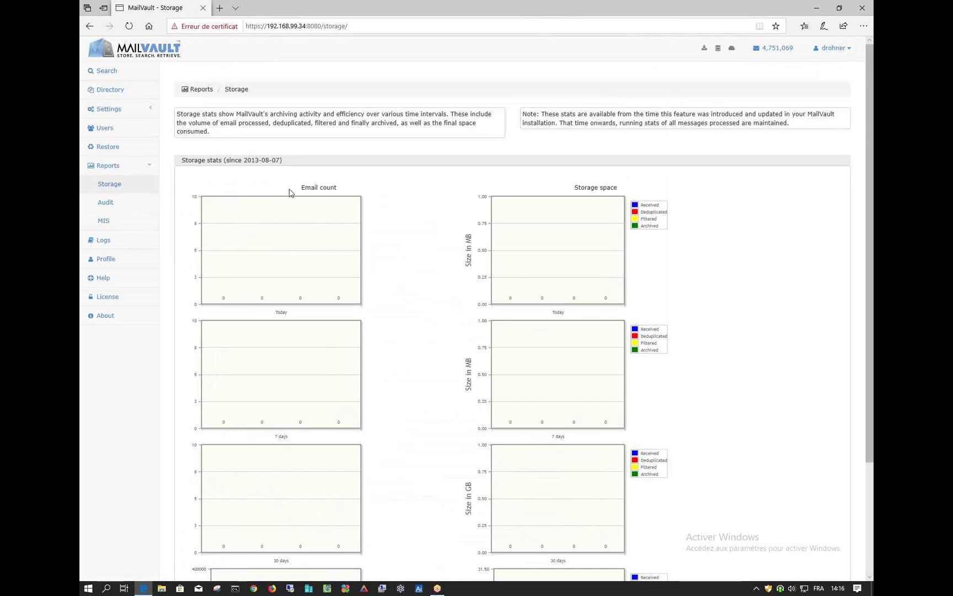
scroll(294, 204, down, 3)
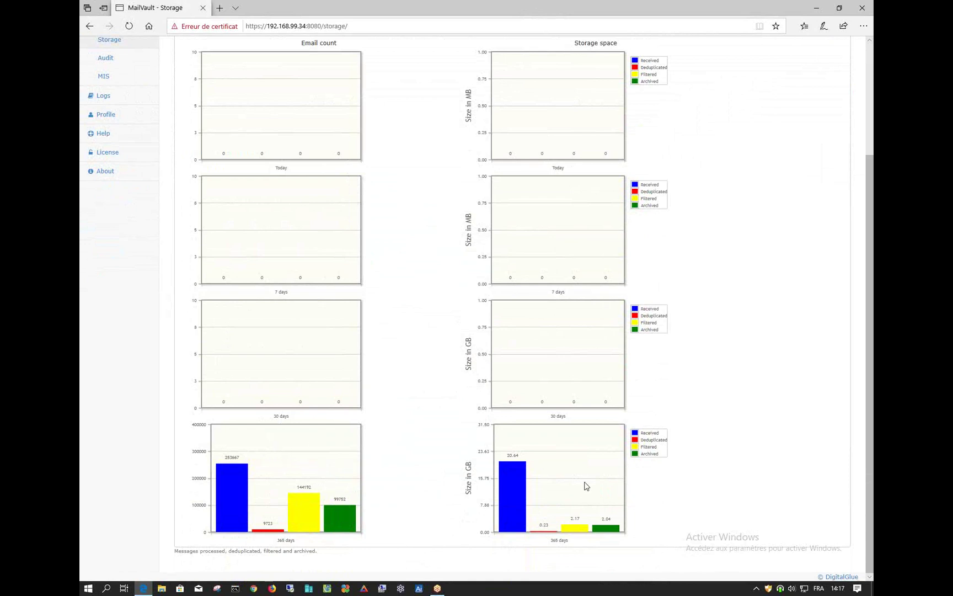
scroll(581, 483, up, 2)
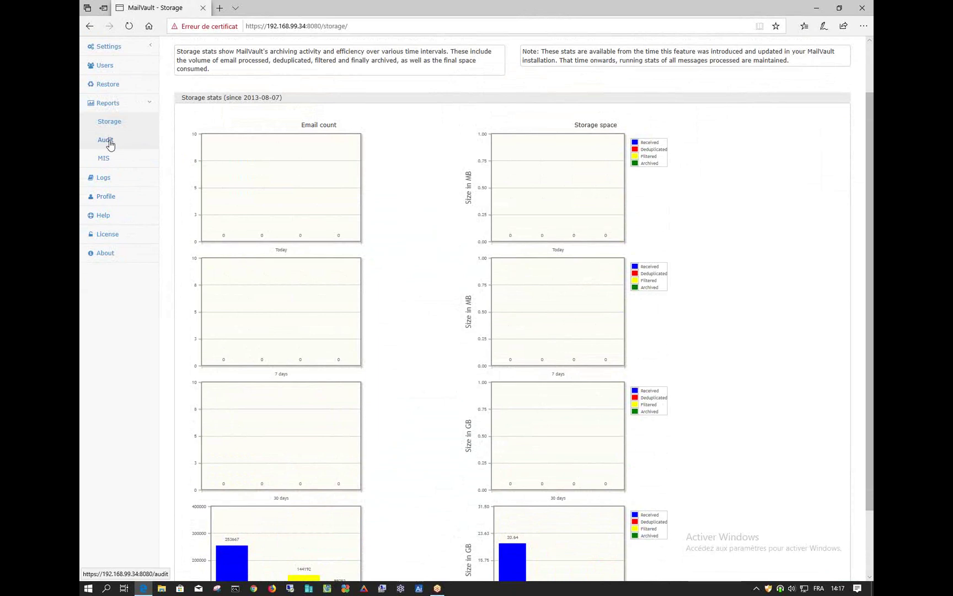
click(105, 140)
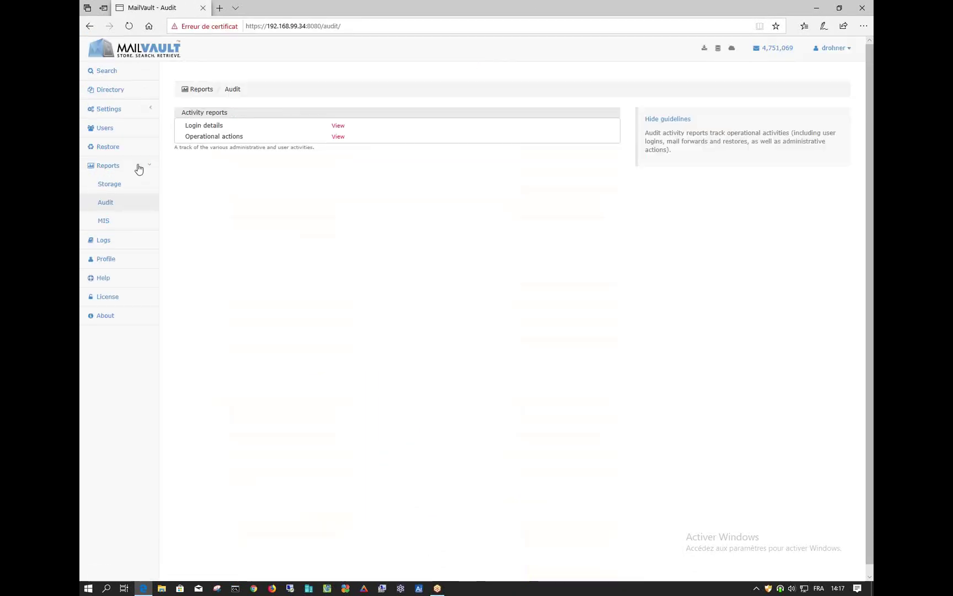
View MIS reports, return to Storage stats (tracked since 2013-08-07), and expand the Settings submenu
click(106, 222)
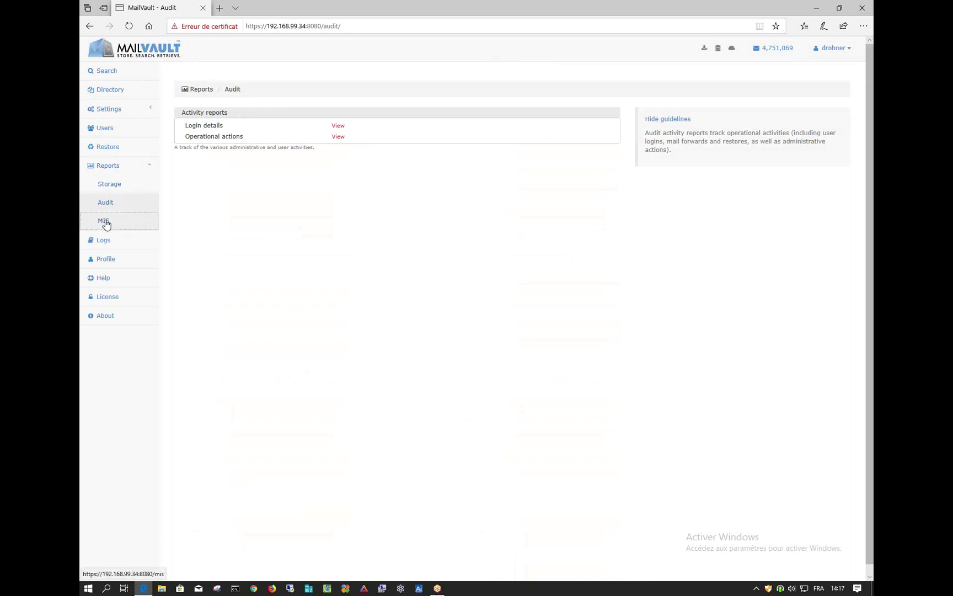
click(110, 185)
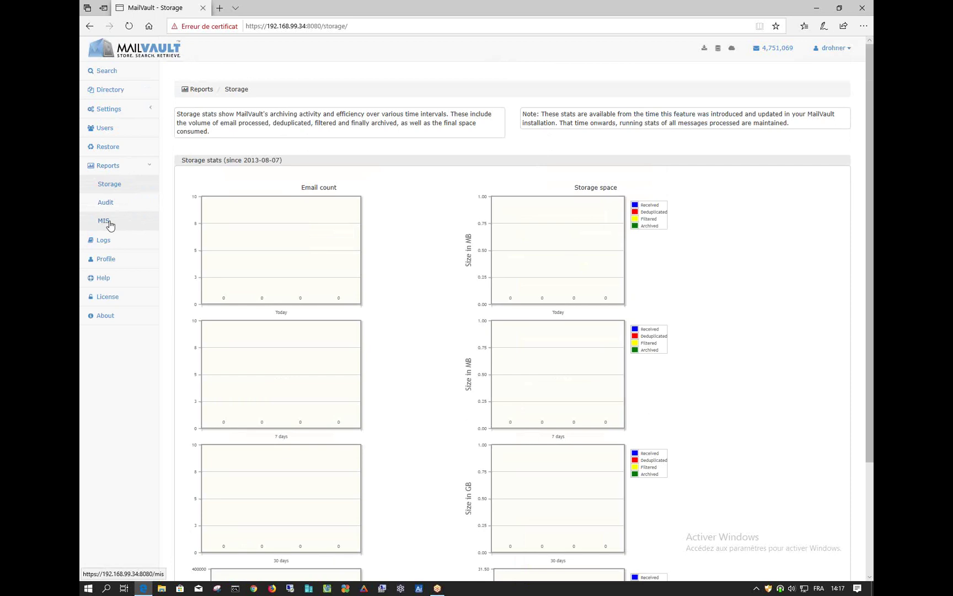
click(109, 167)
click(112, 110)
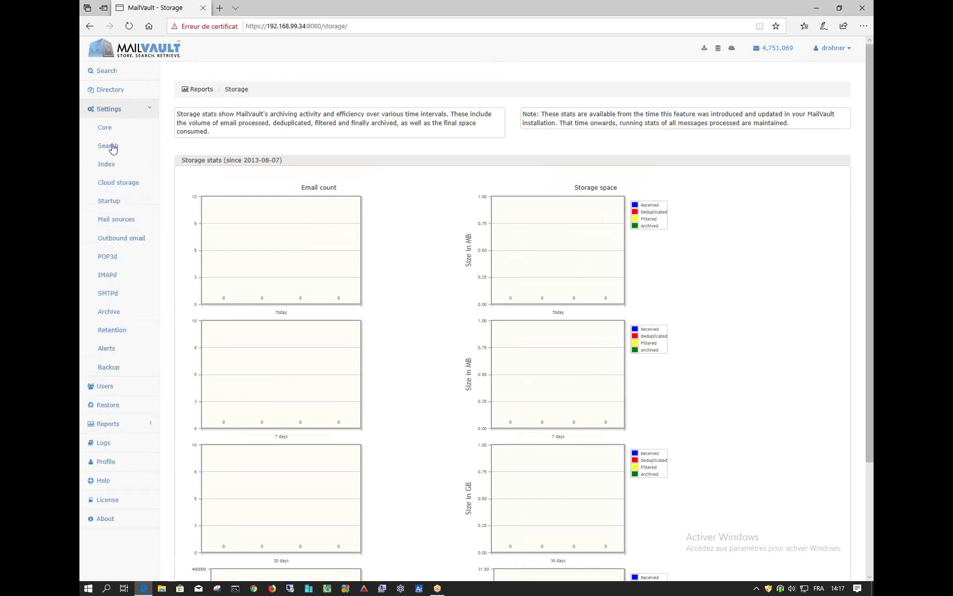
In Retention settings, expand Retention policy and edit the Default policy set to Keep mail forever
click(121, 336)
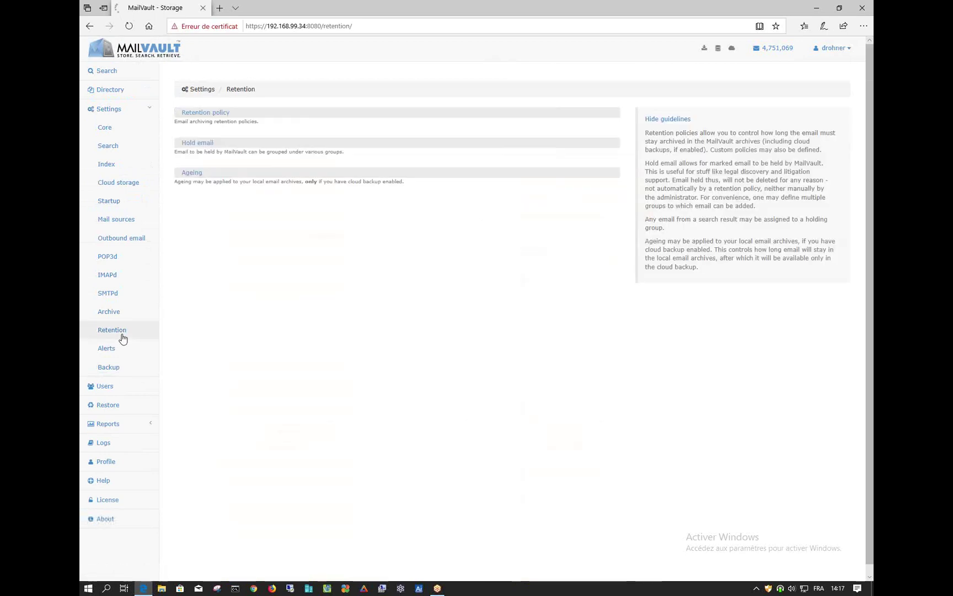
click(215, 113)
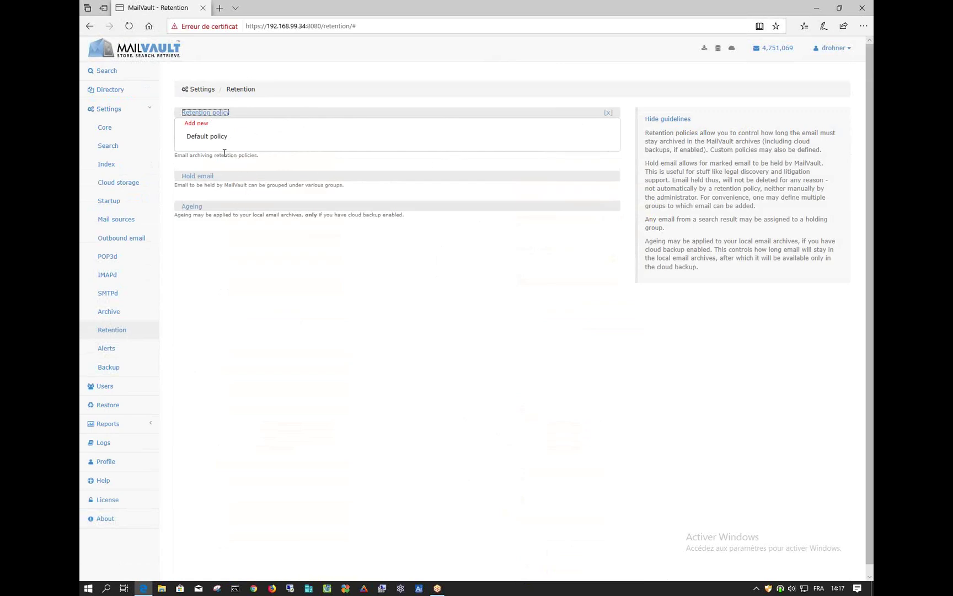
mouse_move(391, 146)
click(520, 137)
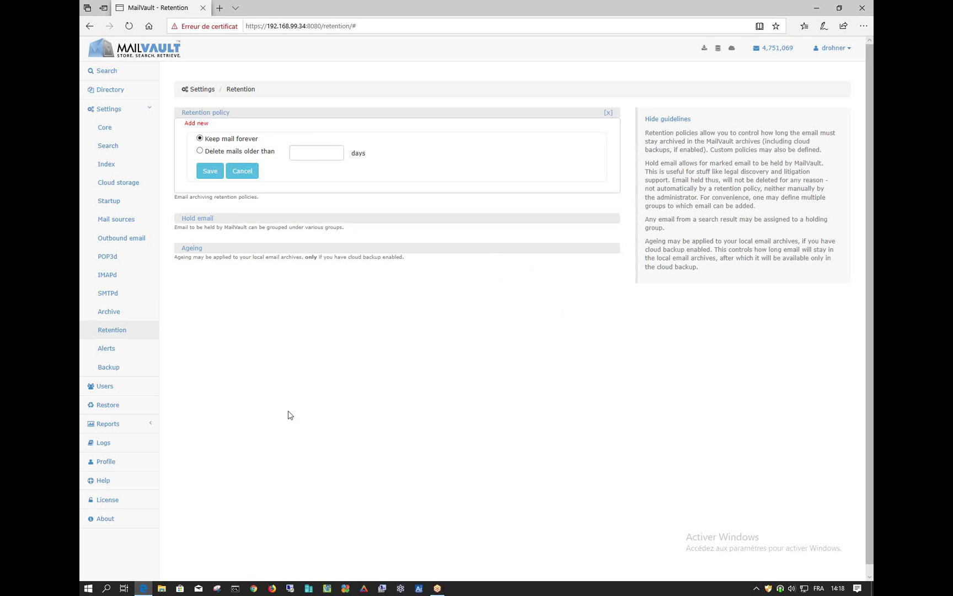
Open the License page showing the 200-user evaluation license valid till 2020-01-20
click(112, 499)
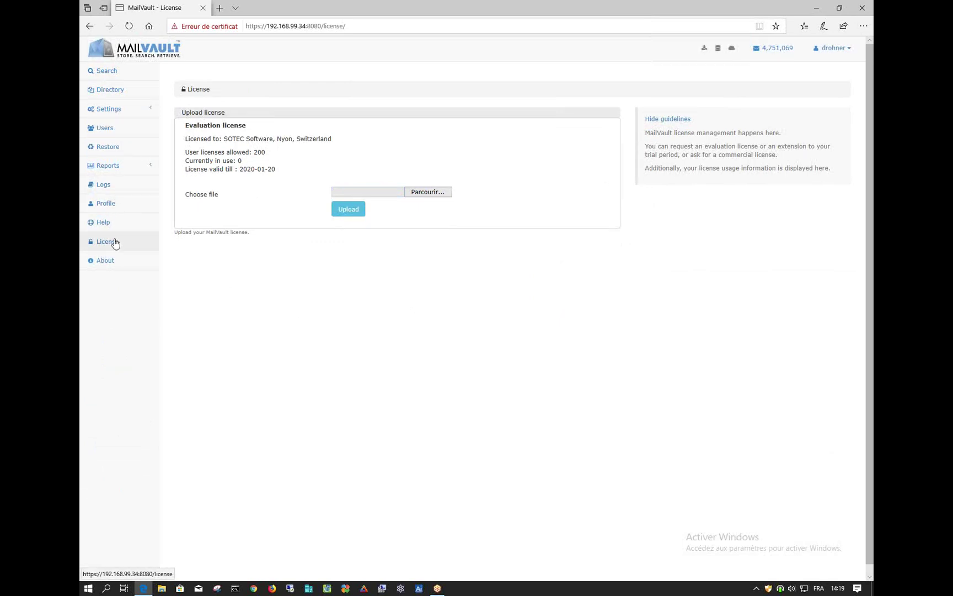
View the Backup settings and the organization Directory, then return to the Users page
click(119, 116)
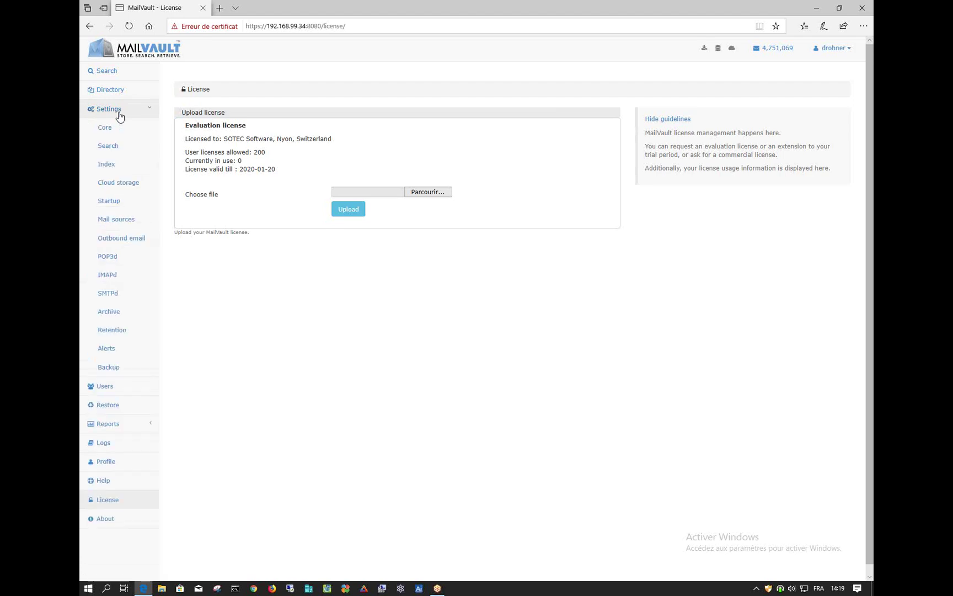
click(109, 367)
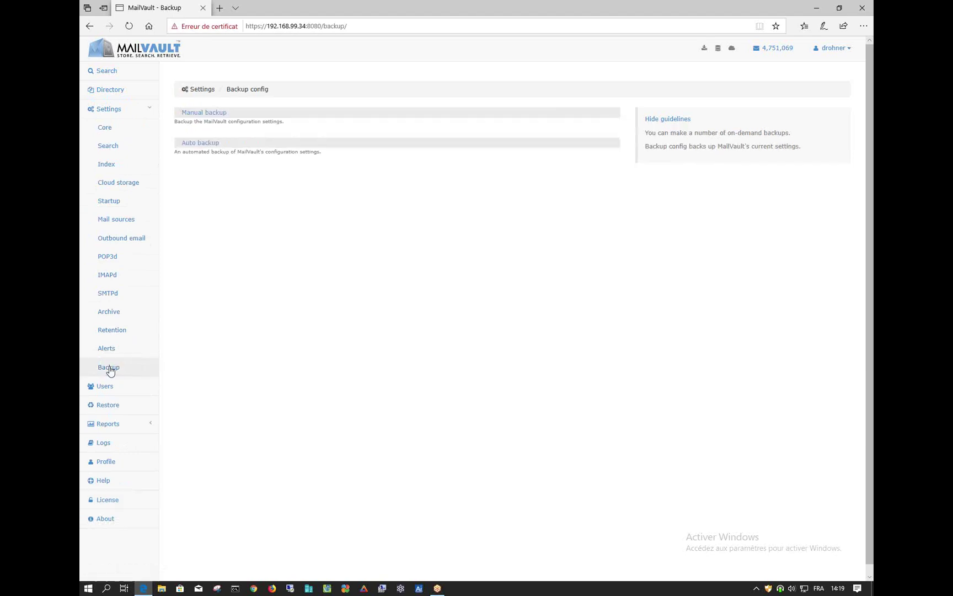
click(108, 112)
click(113, 95)
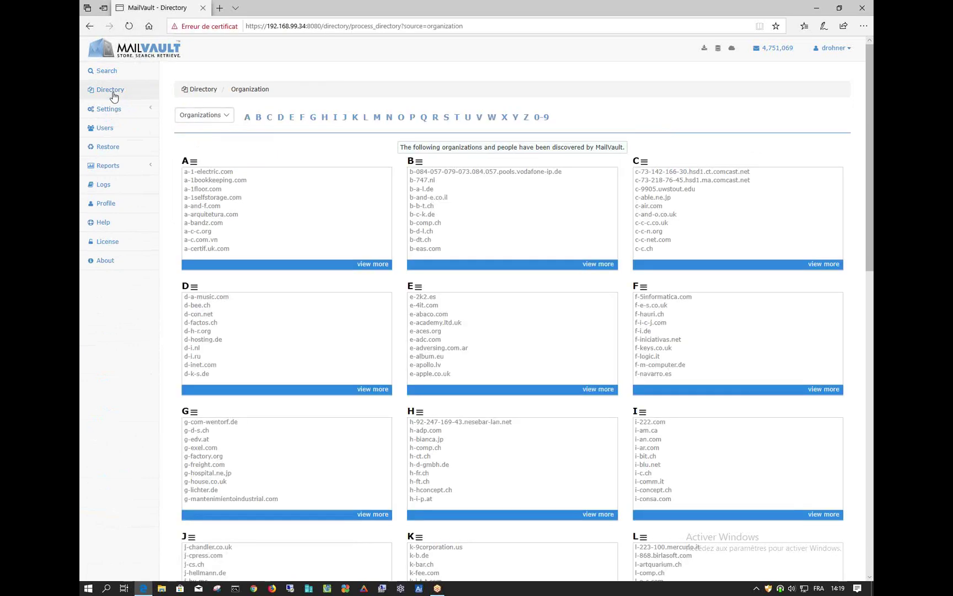
click(112, 127)
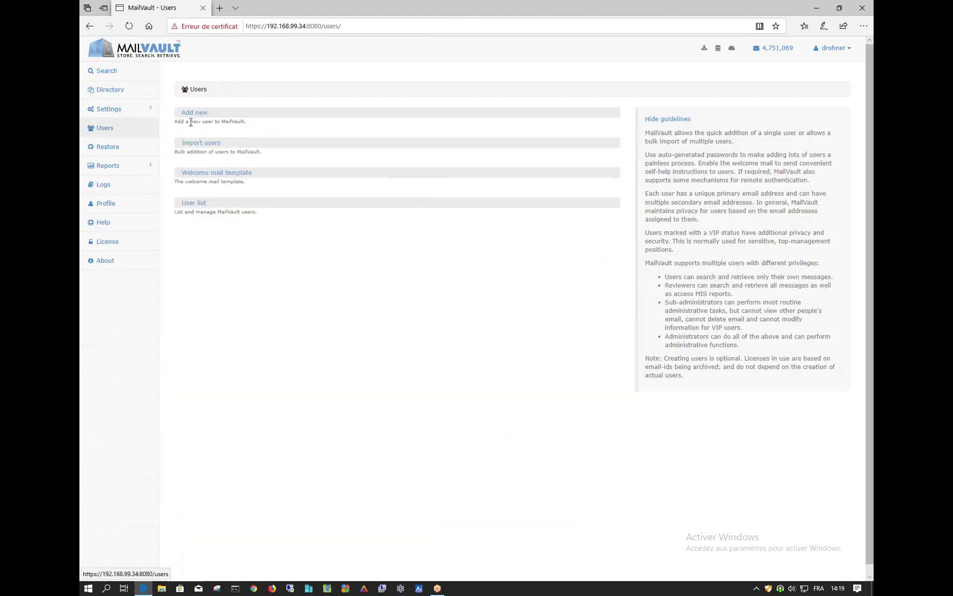
Expand the Add new and Import users forms and choose Active Directory as the import source
click(194, 113)
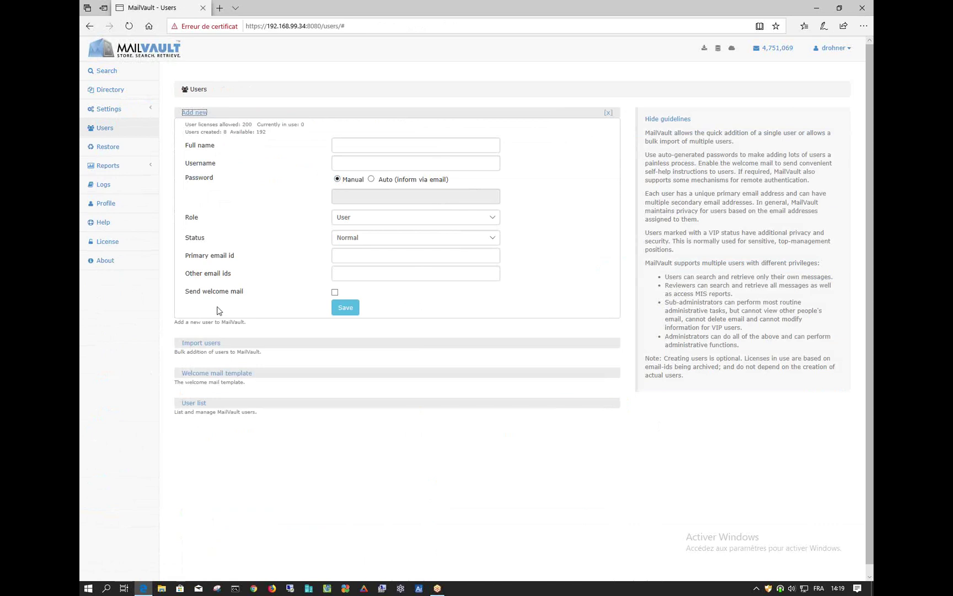
click(208, 344)
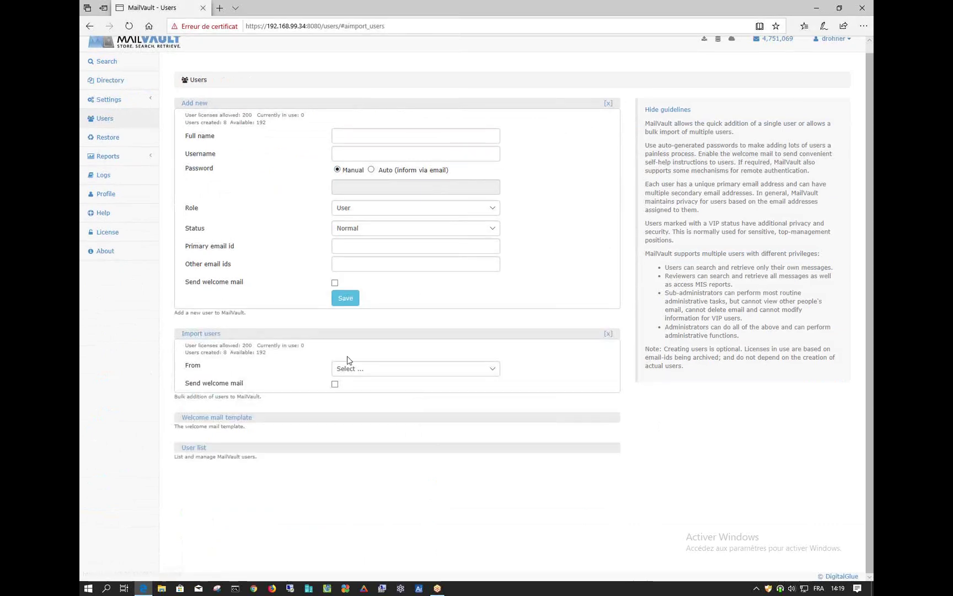
click(382, 368)
click(390, 384)
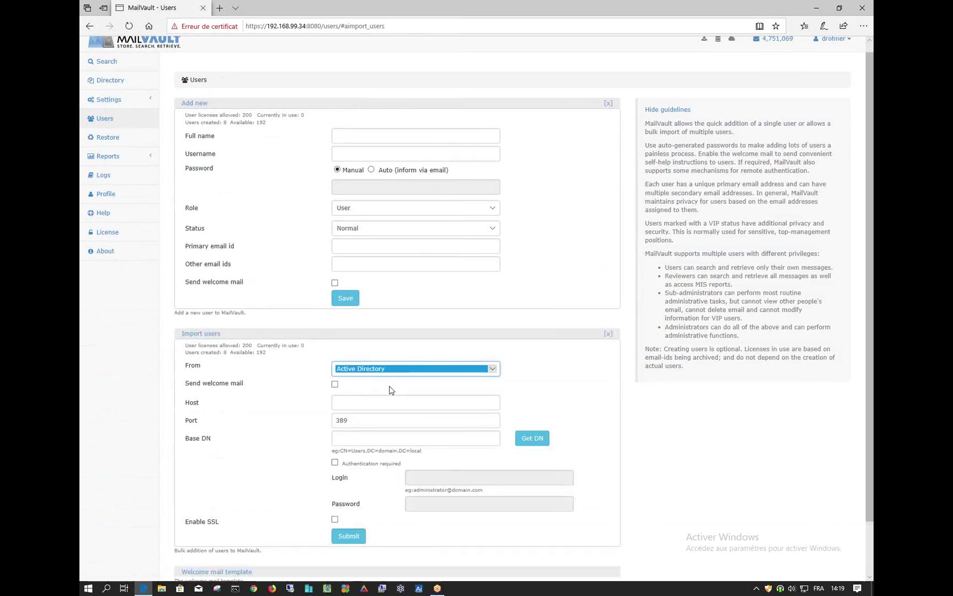
Go to the Host and Base DN fields (port 389), then fold away the Add new form
click(359, 403)
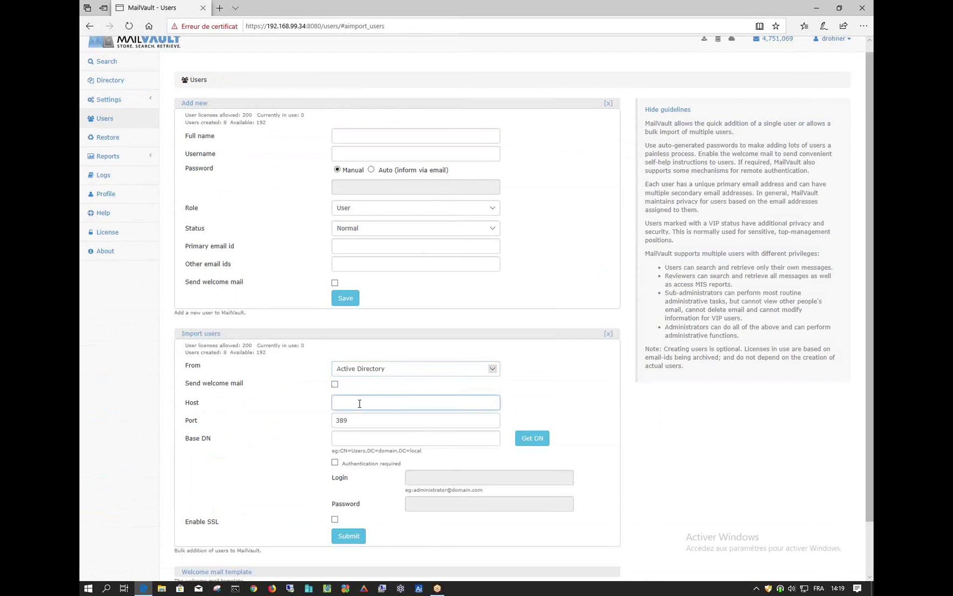
click(391, 434)
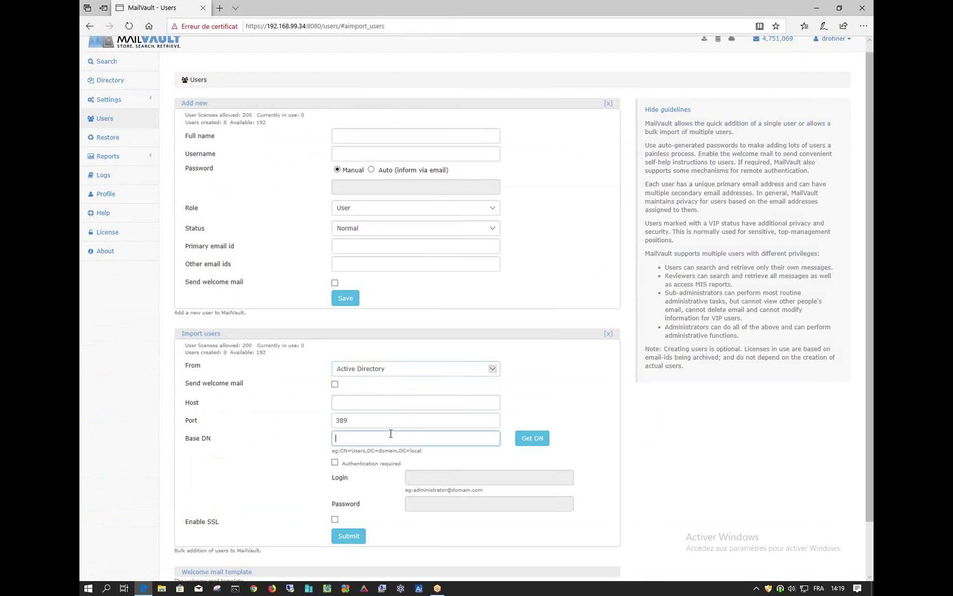
scroll(391, 433, down, 1)
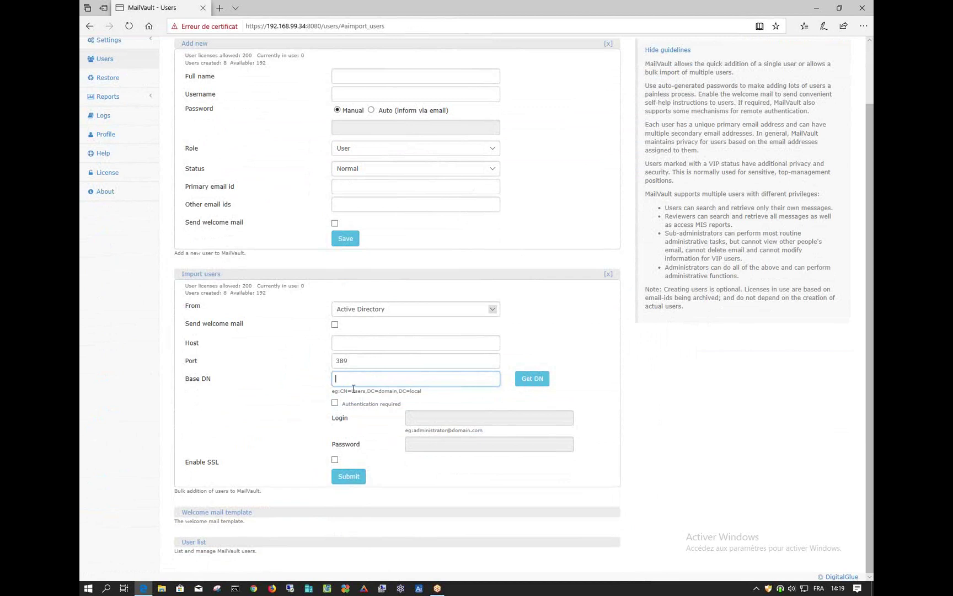
scroll(357, 393, up, 1)
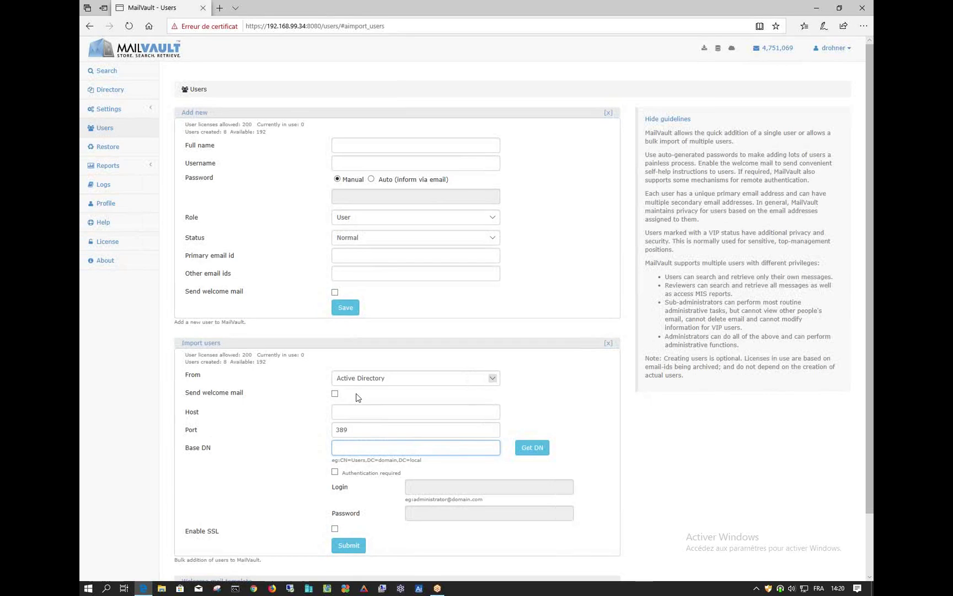
click(608, 113)
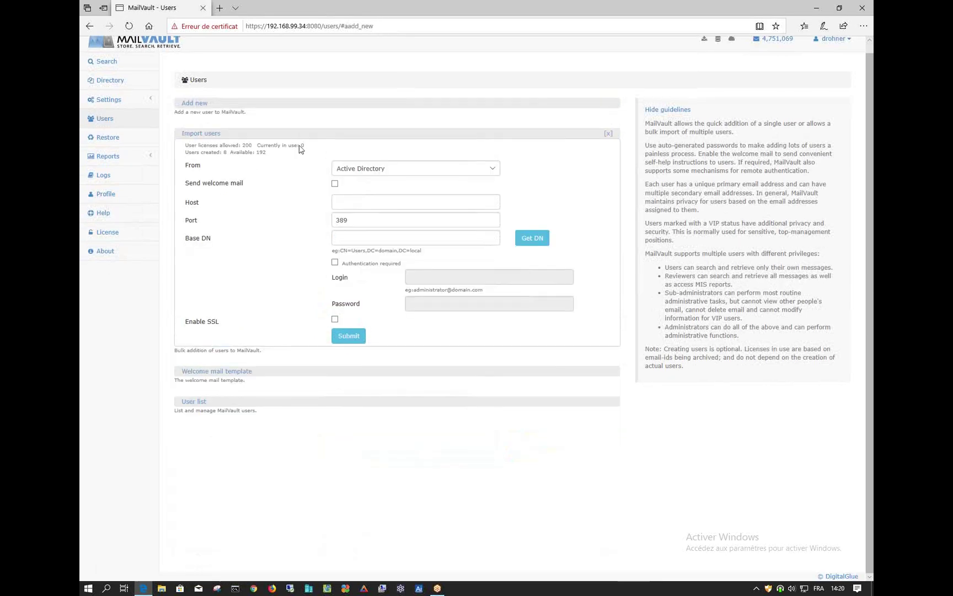
Switch the import source to O365 to see its tenant and admin fields, then collapse Import users
click(440, 178)
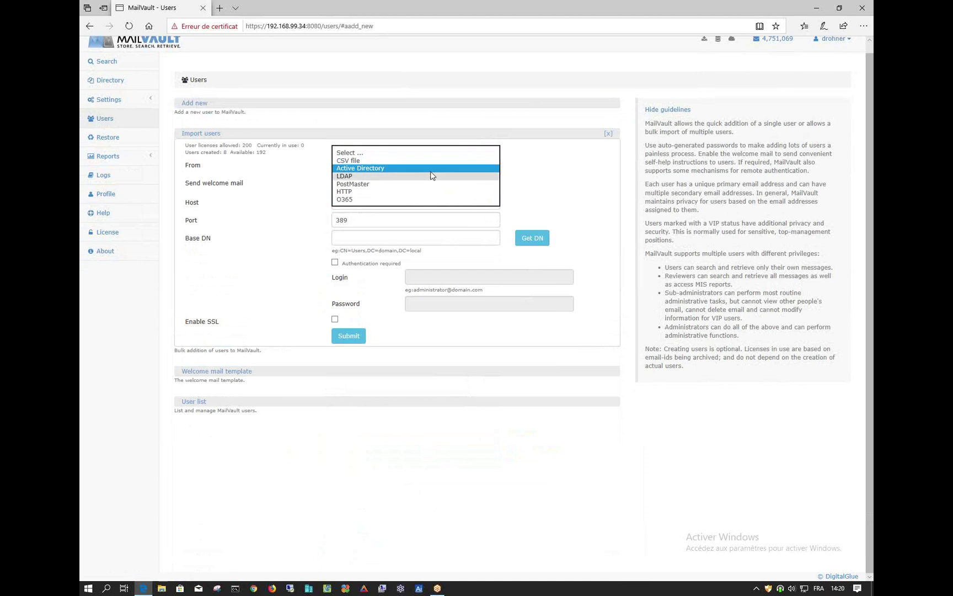
click(366, 199)
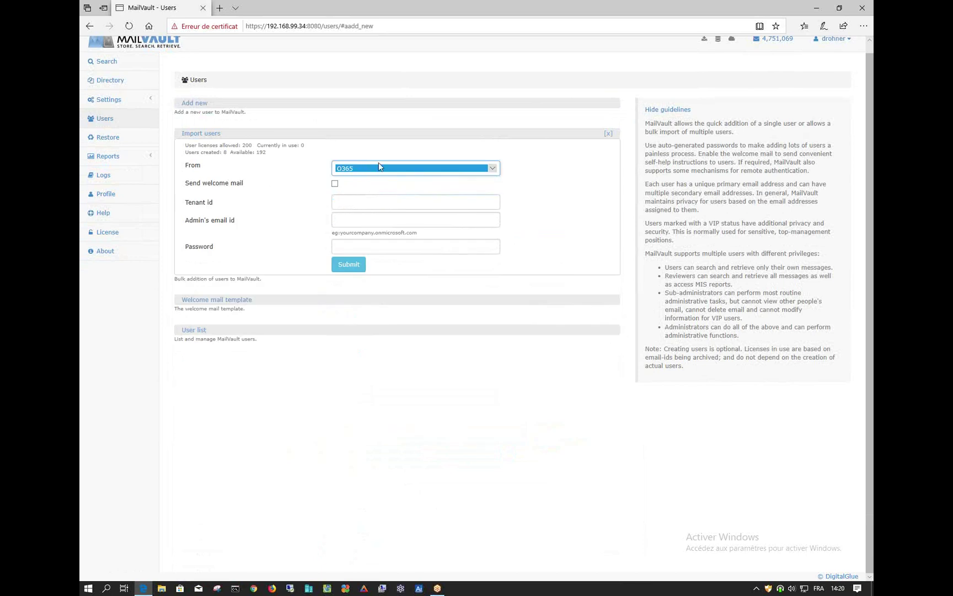
click(608, 137)
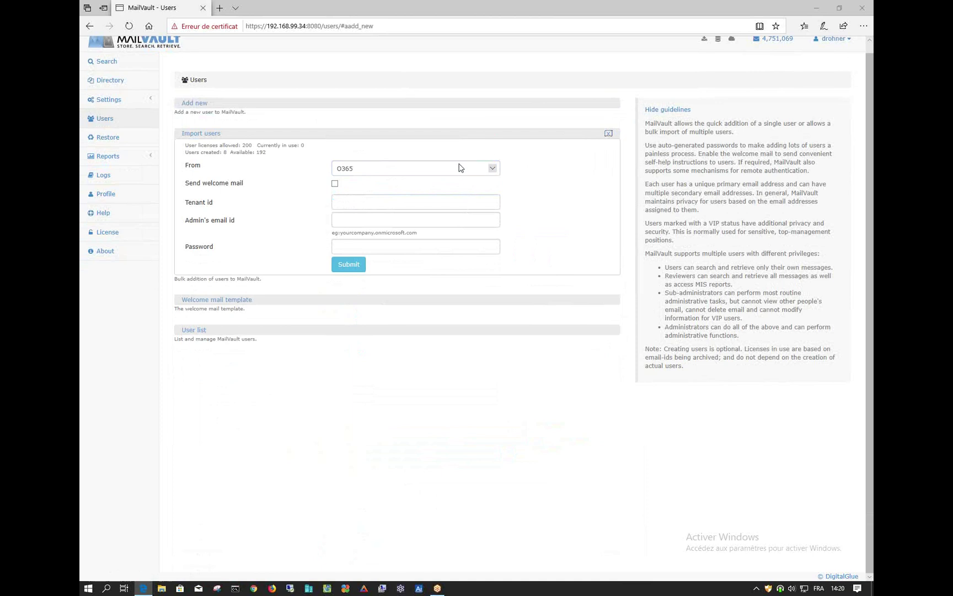
click(492, 168)
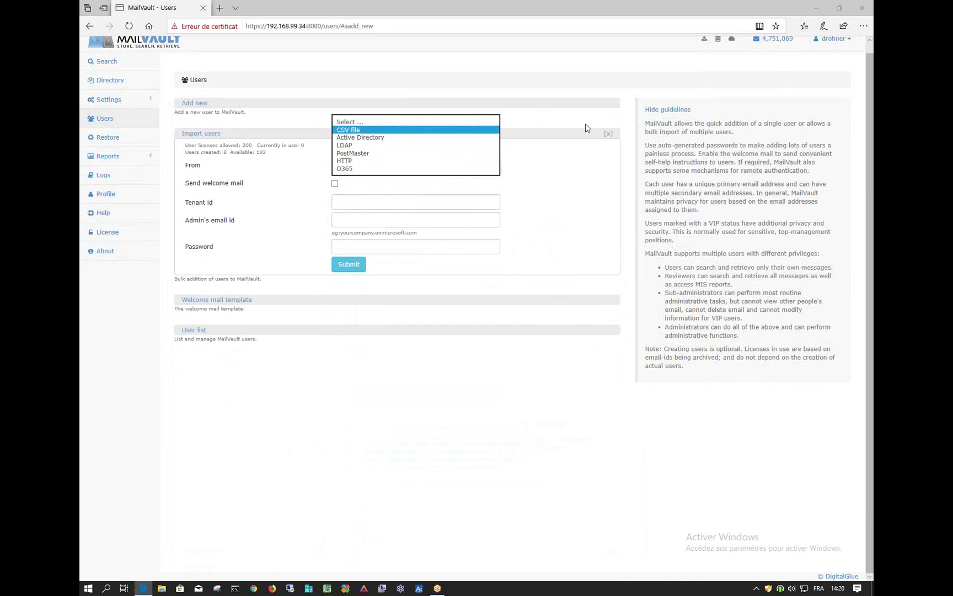
click(608, 135)
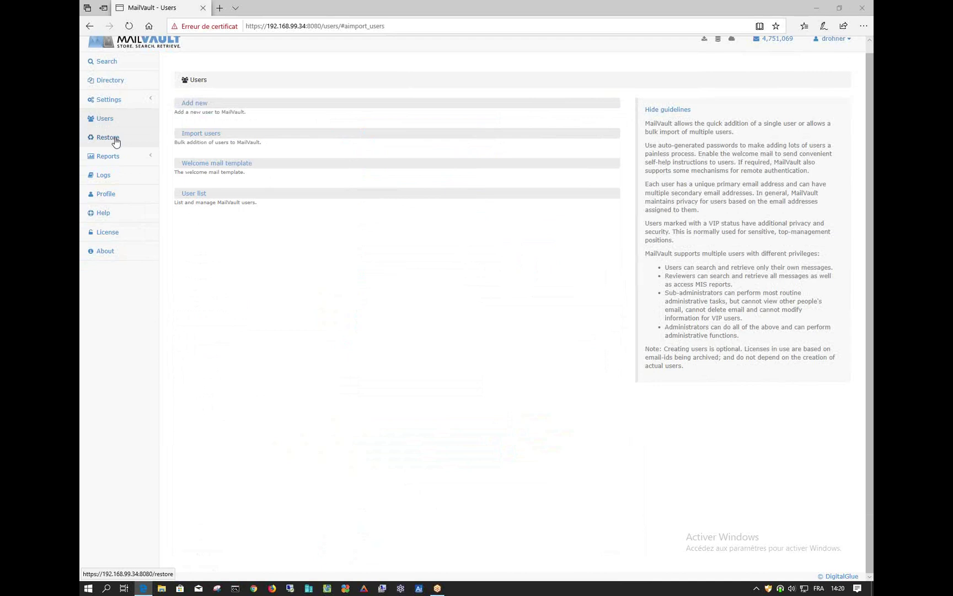
Return to the archive Search page with an empty query box
scroll(236, 253, up, 1)
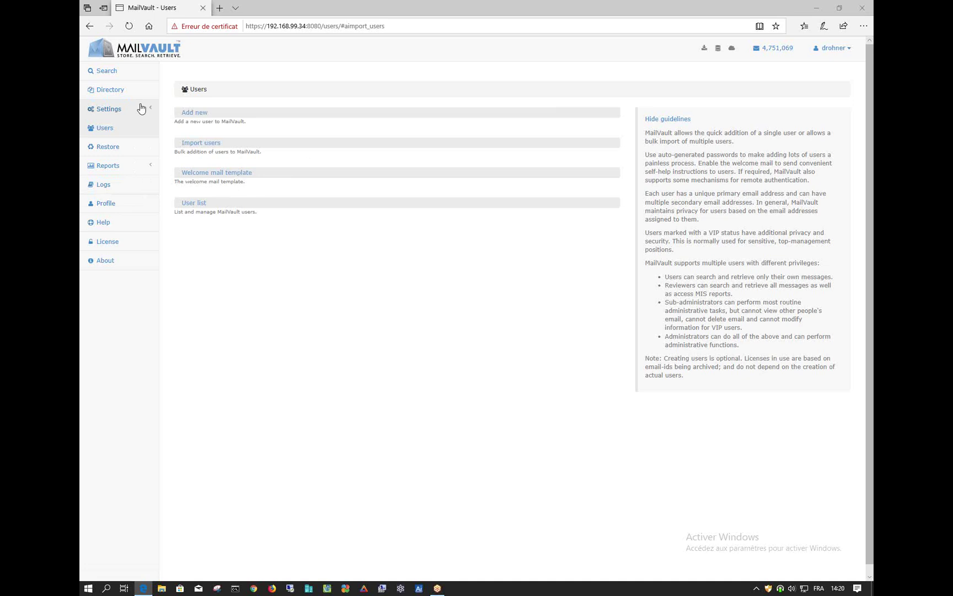
click(108, 75)
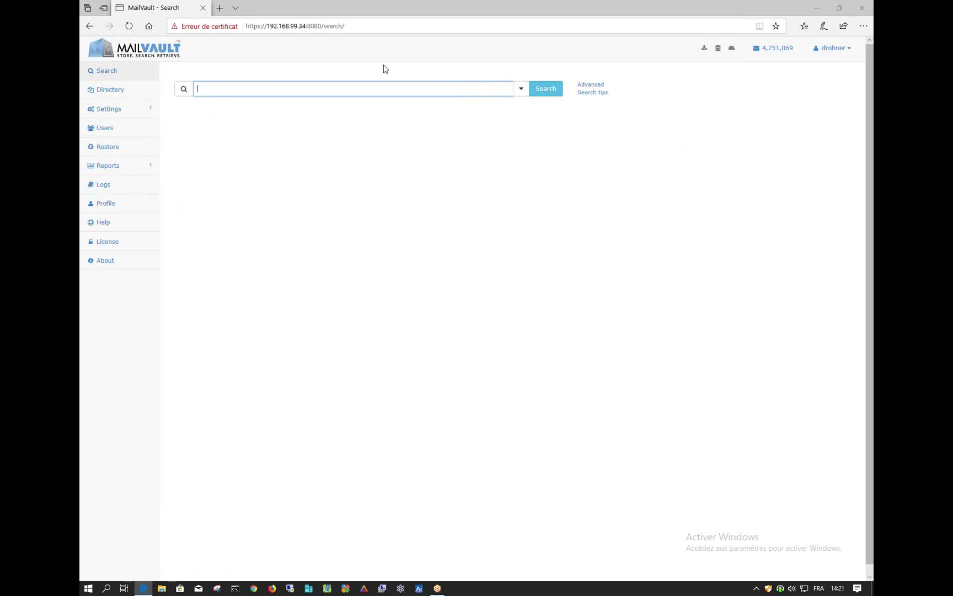
Search the archive for 'test', returning 149413 matching messages
text(test)
key(Return)
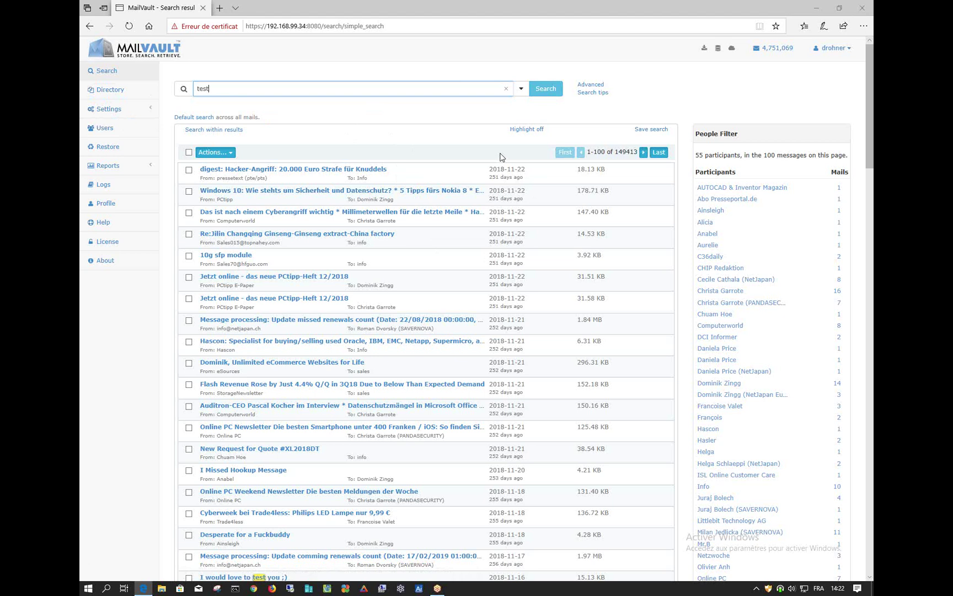
Scroll through the 'test' results and People Filter, then open PCtipp's filter options
scroll(500, 157, down, 2)
scroll(500, 157, up, 2)
scroll(500, 157, down, 2)
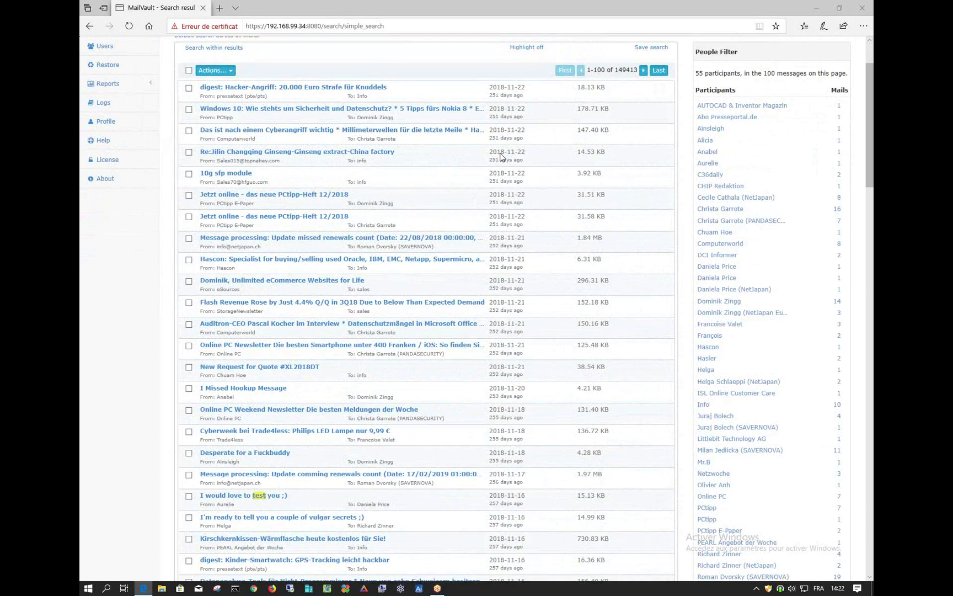
scroll(500, 157, down, 4)
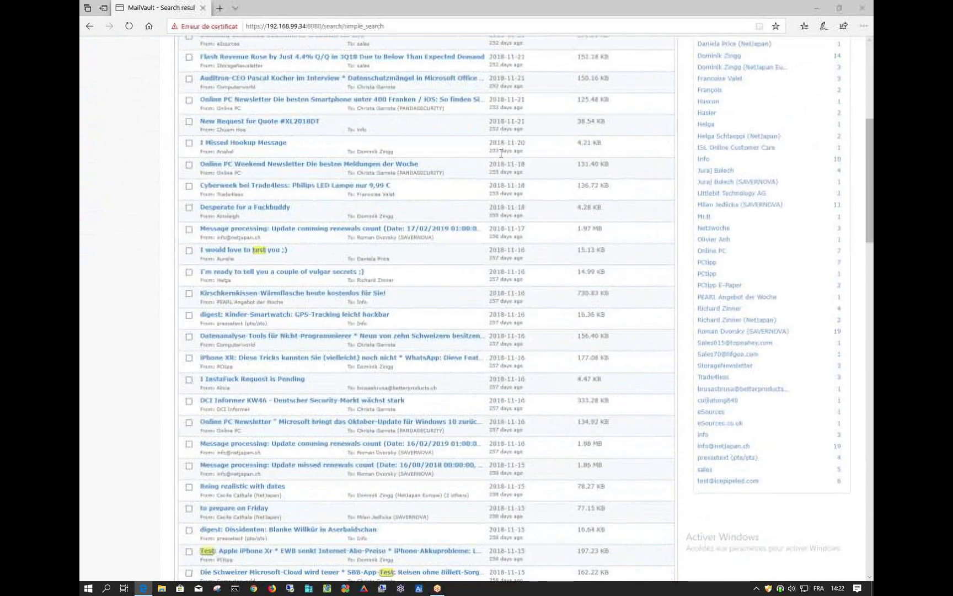
scroll(500, 153, down, 3)
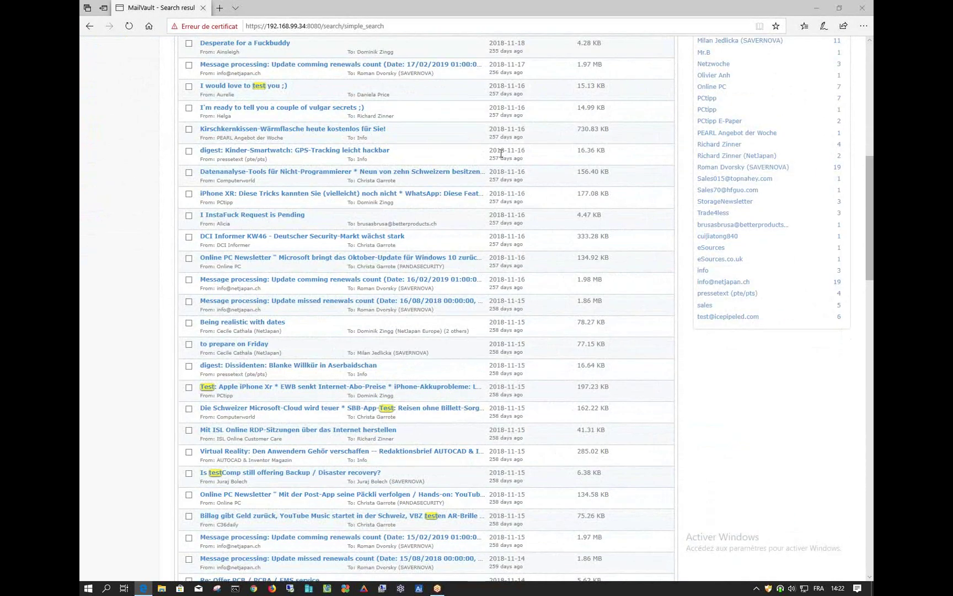
scroll(501, 153, up, 9)
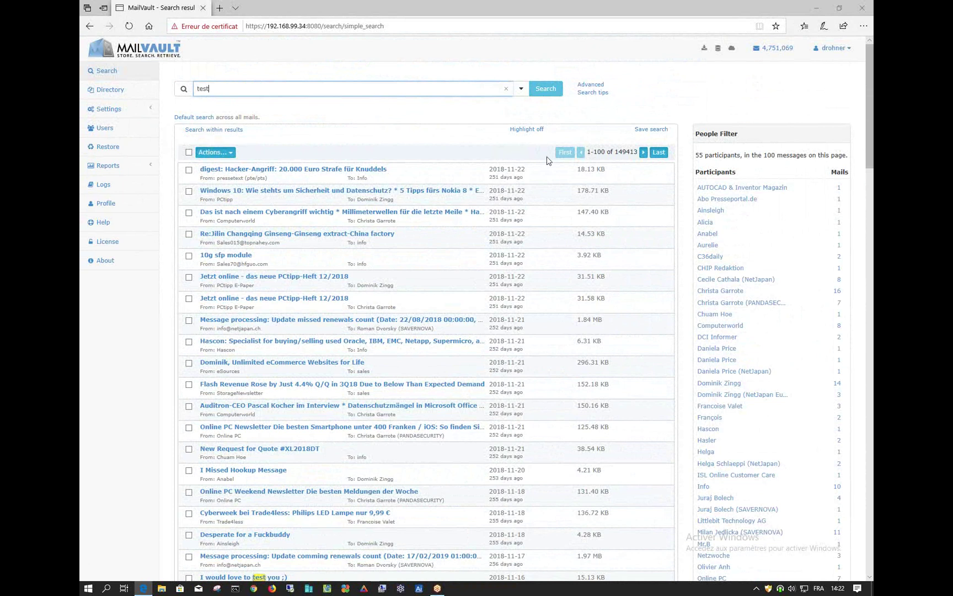
scroll(728, 248, down, 2)
scroll(731, 252, down, 3)
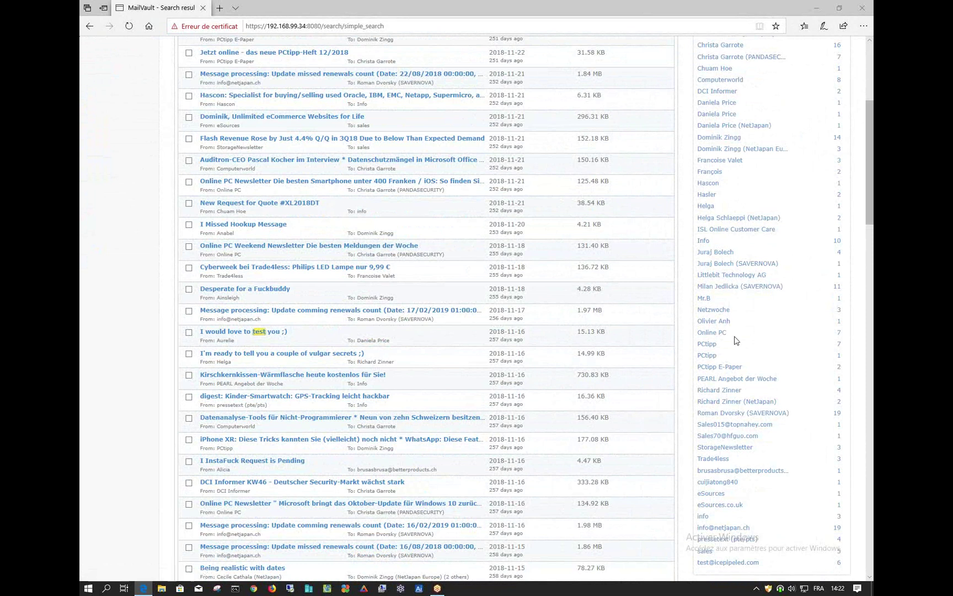
scroll(734, 337, down, 2)
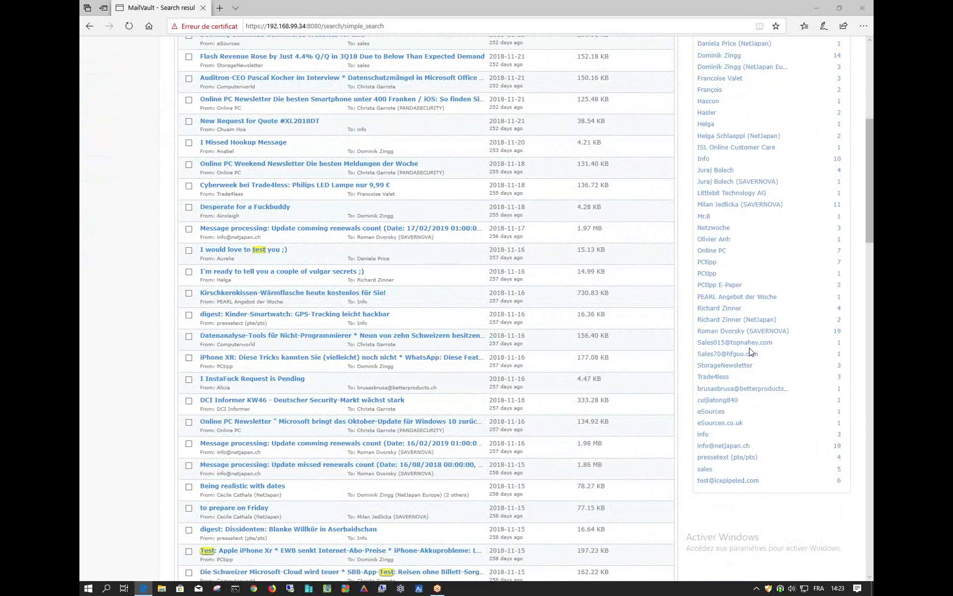
scroll(749, 351, up, 8)
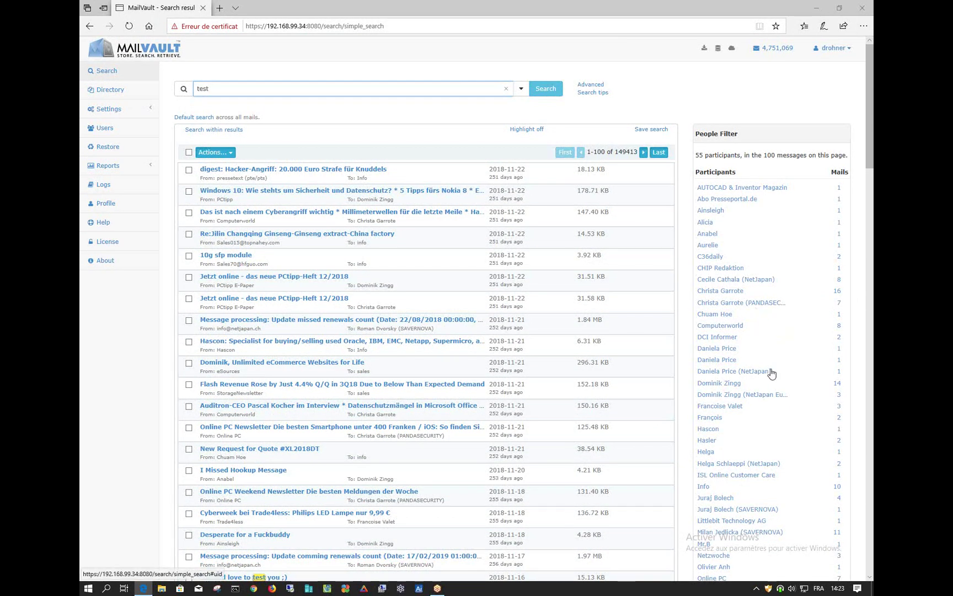
scroll(771, 372, down, 1)
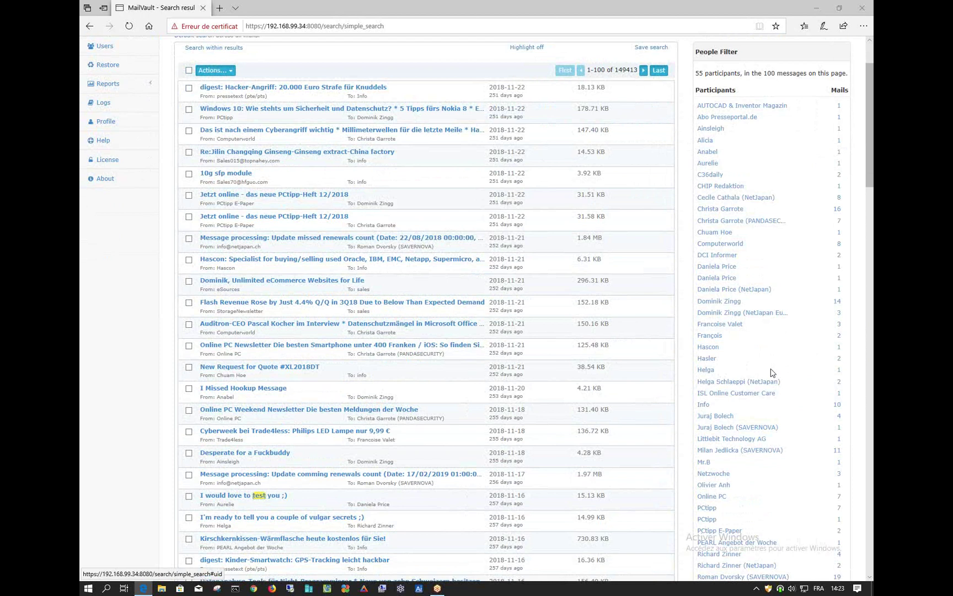
click(708, 508)
scroll(800, 485, down, 1)
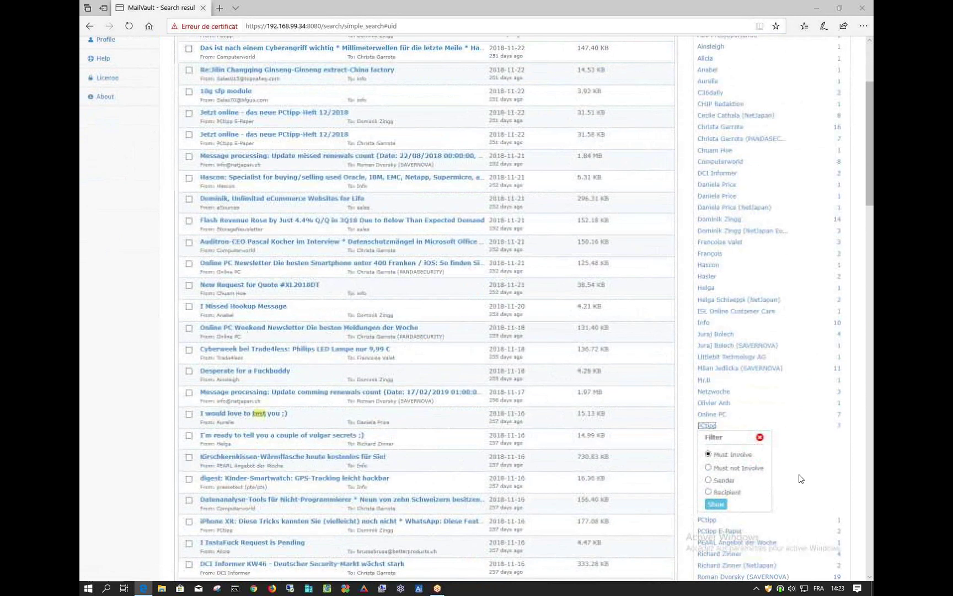
scroll(801, 479, down, 1)
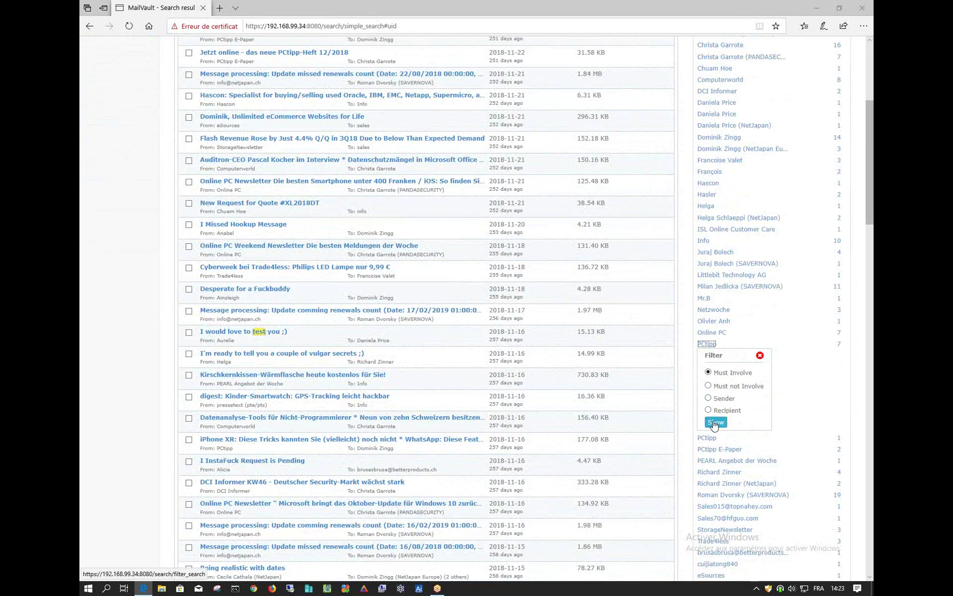
click(715, 423)
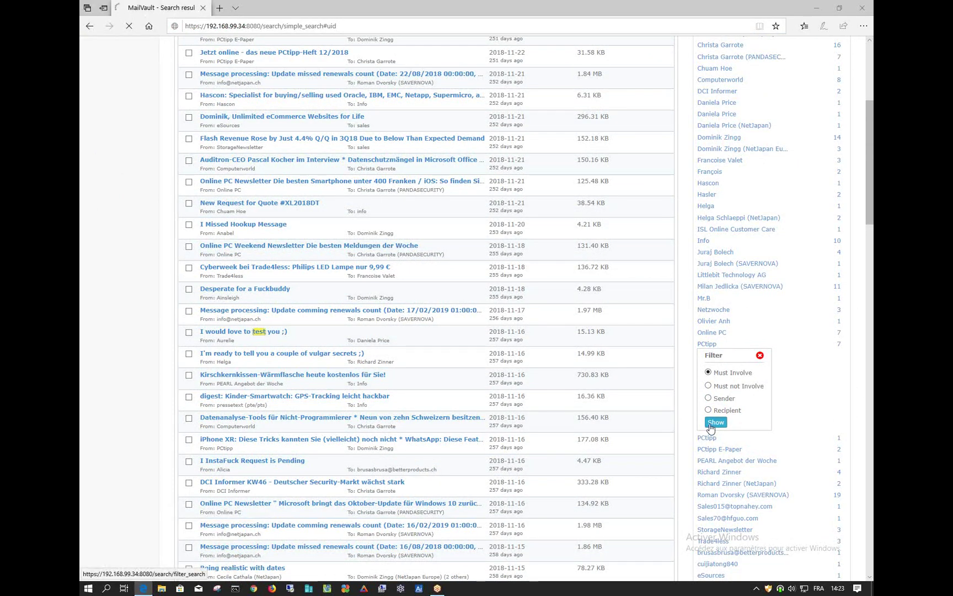
scroll(546, 367, up, 3)
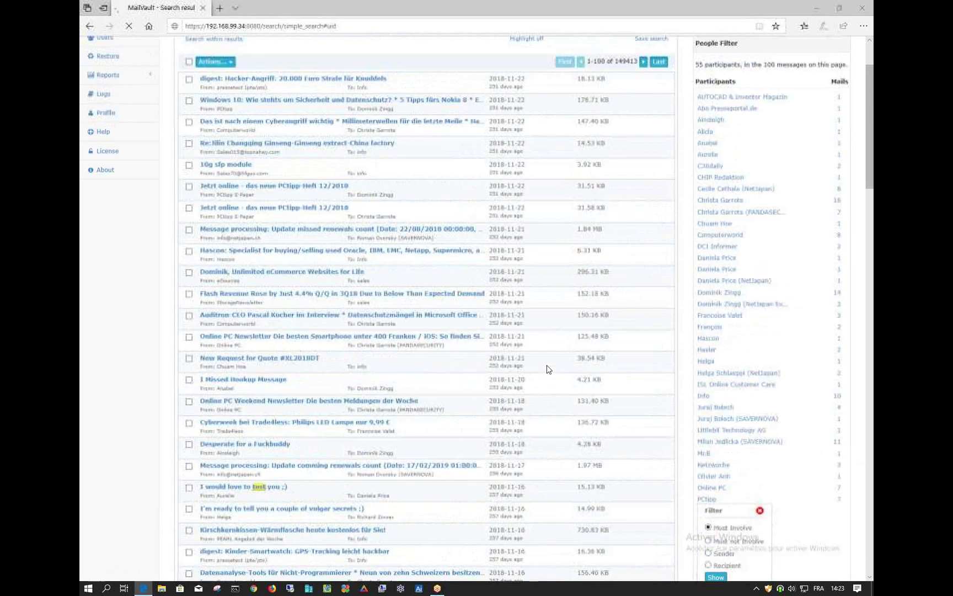
scroll(548, 368, up, 2)
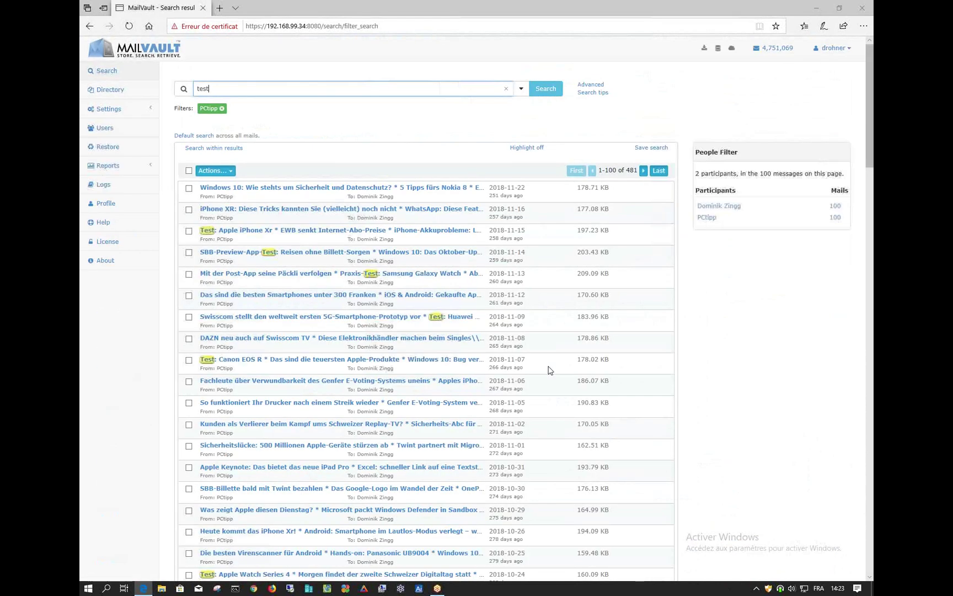
scroll(549, 370, down, 3)
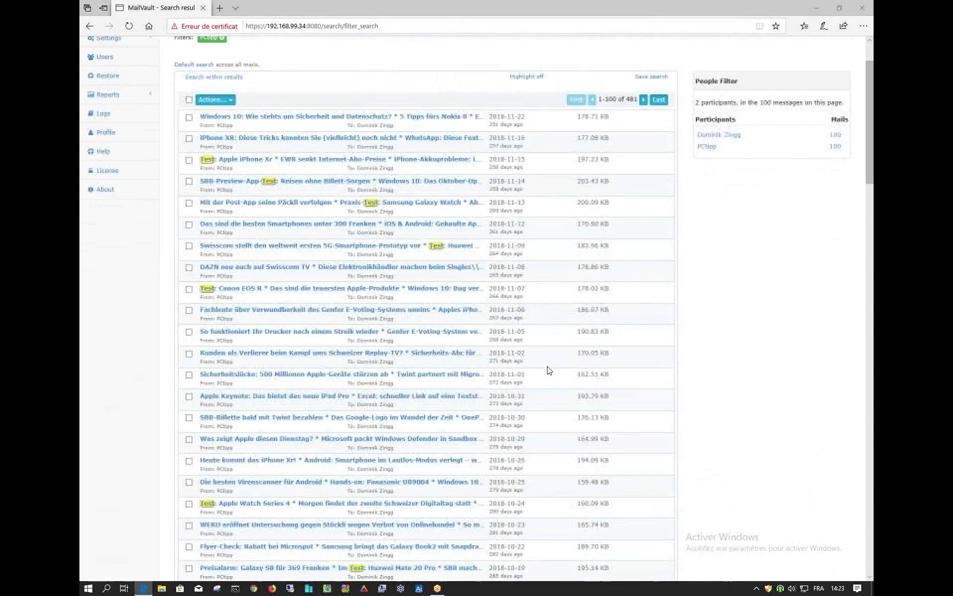
scroll(549, 369, up, 3)
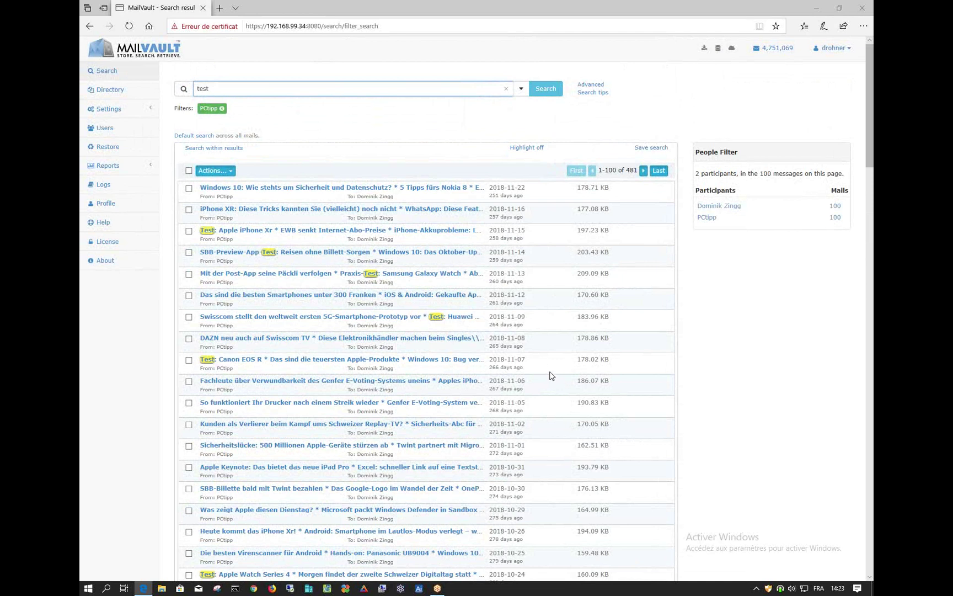
Search within the current results for 500, narrowing them to 18 messages
click(218, 149)
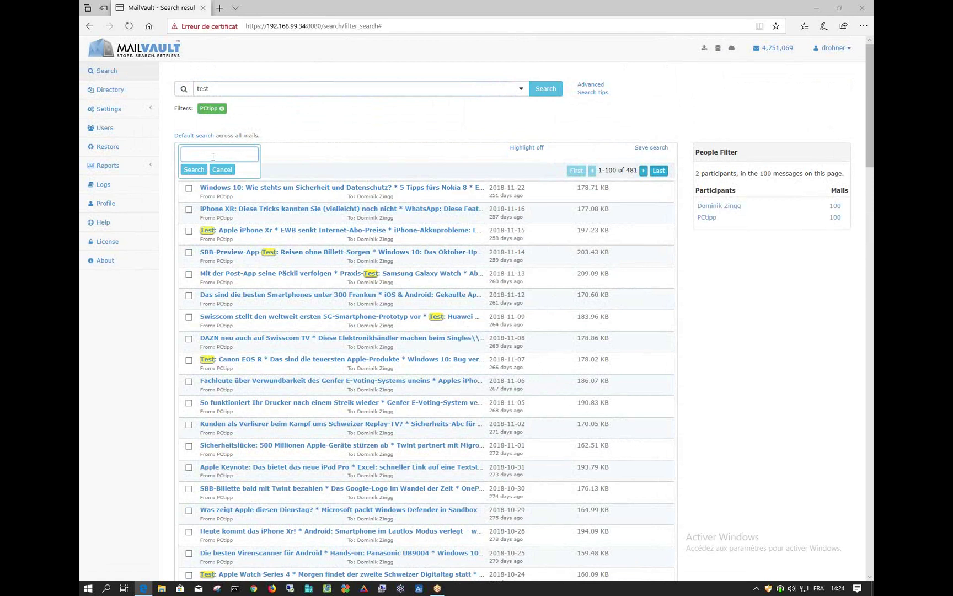
text(500)
click(190, 171)
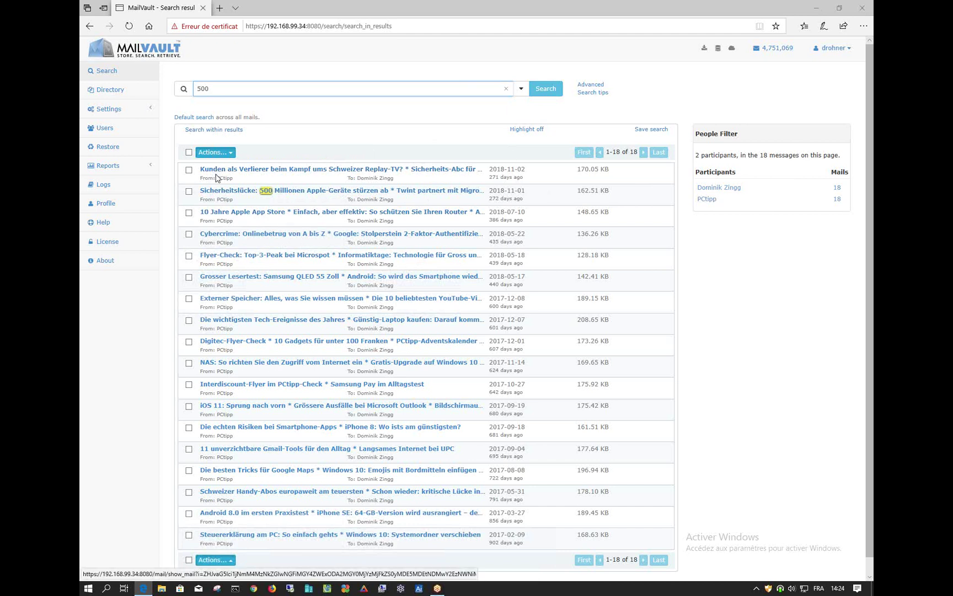
Tick the 2018-11-01 Sicherheitslücke mail and open the Actions dropdown
click(189, 191)
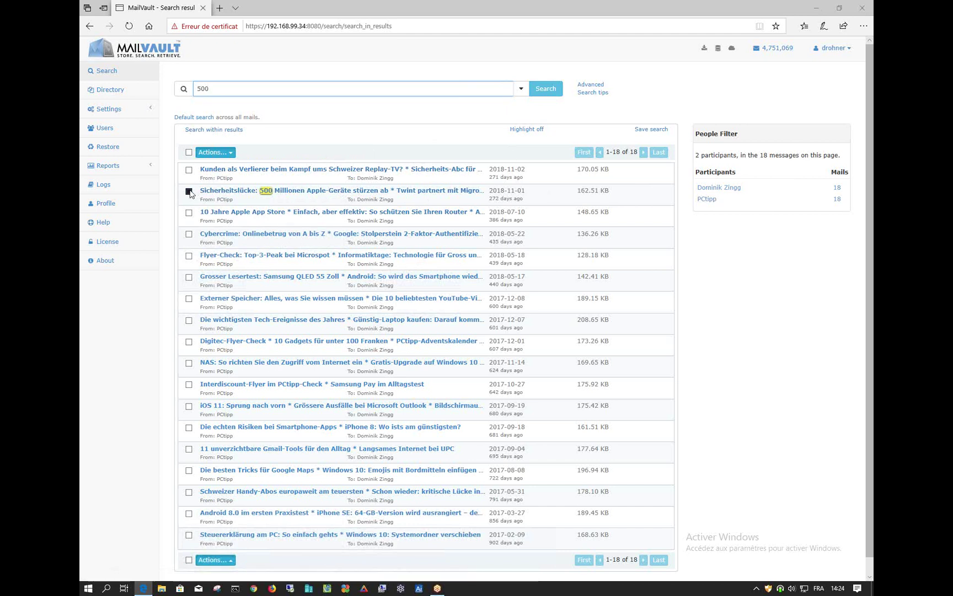
click(215, 153)
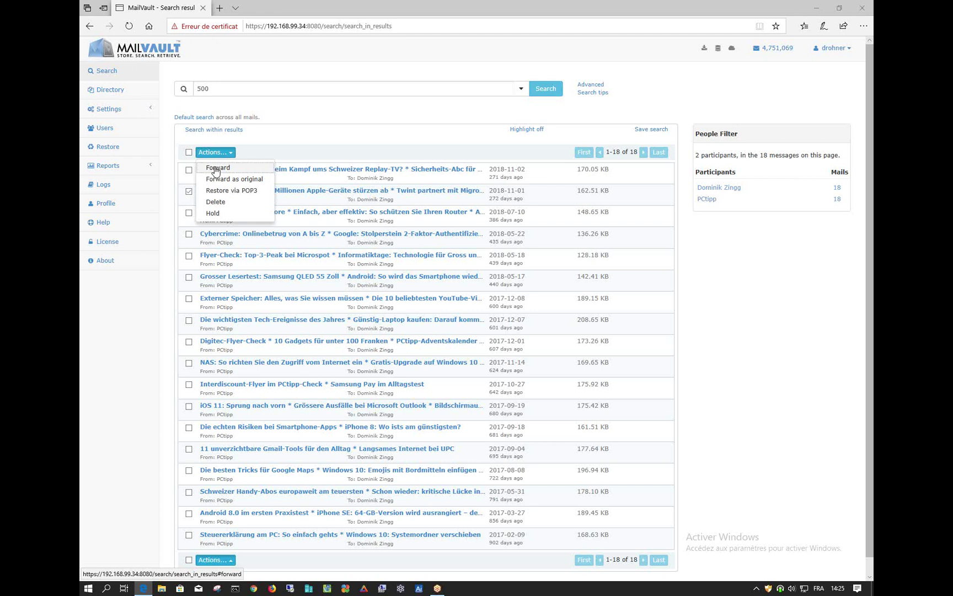
Forward the marked 162.51 KB mail and enter the recipient's e-mail address
click(215, 169)
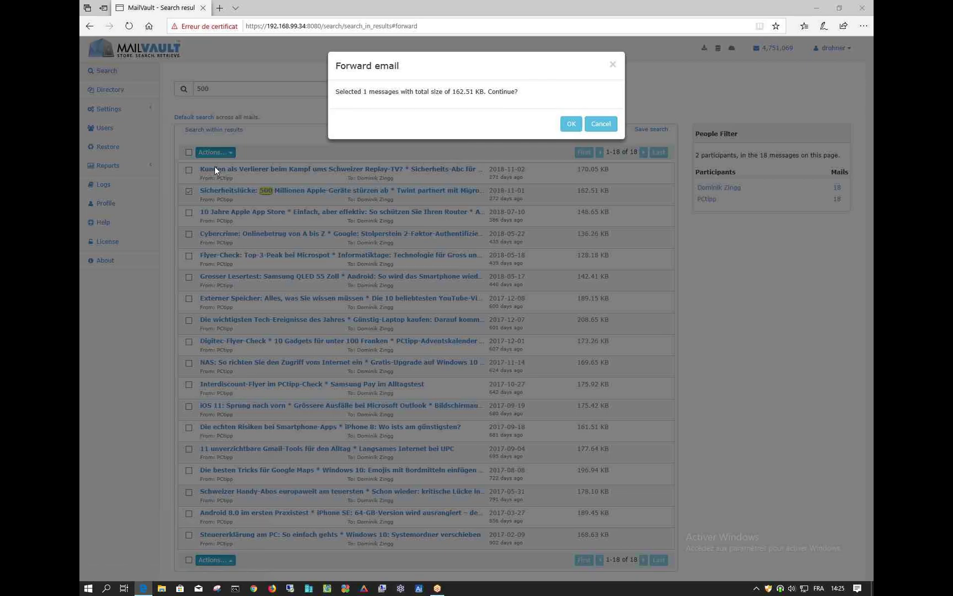
click(571, 124)
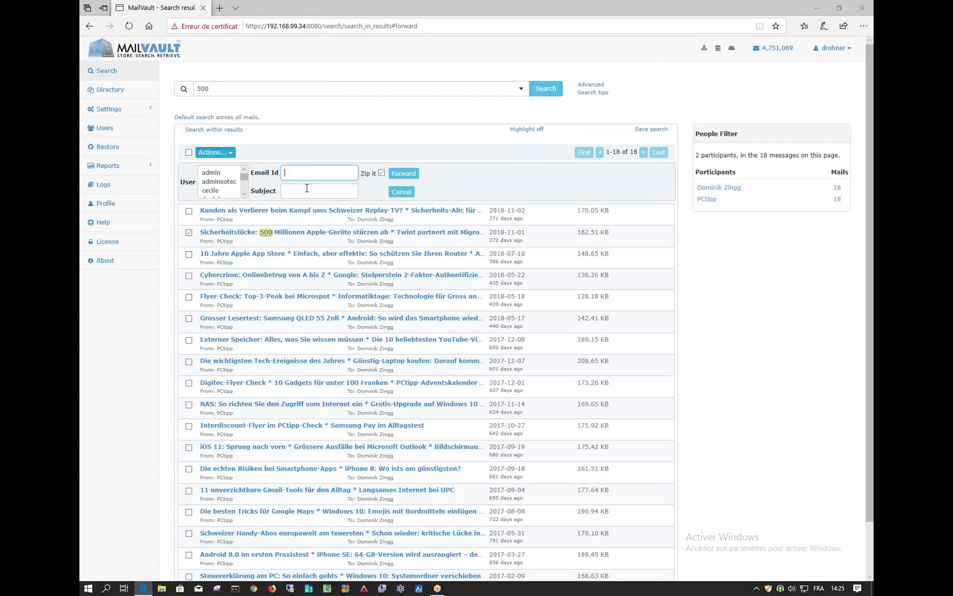
key(BackSpace)
key(BackSpace)
key(BackSpace)
key(BackSpace)
key(BackSpace)
key(BackSpace)
key(BackSpace)
key(BackSpace)
key(BackSpace)
Set the subject to 'mail' and send the forward
click(306, 188)
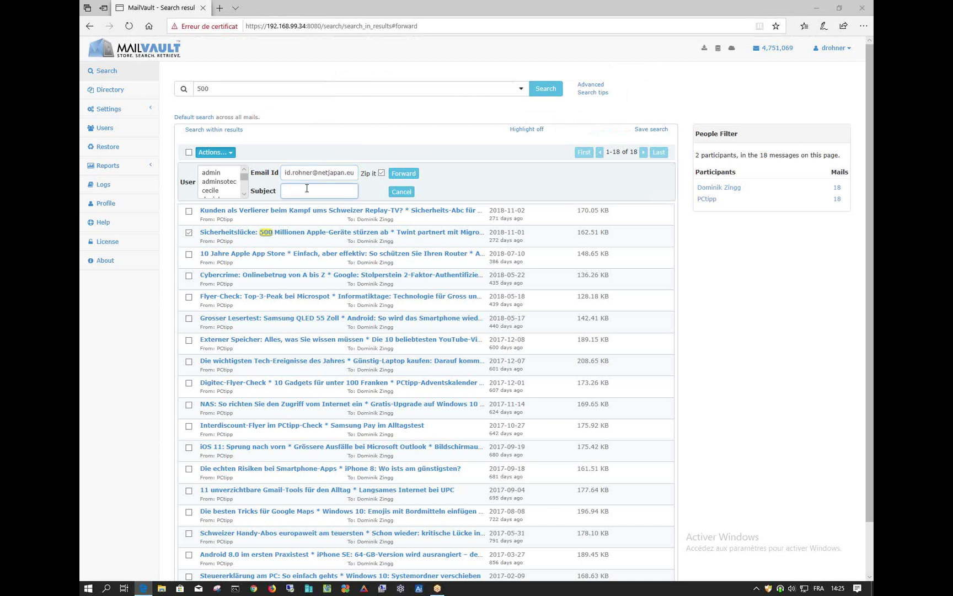
text(mail)
click(406, 173)
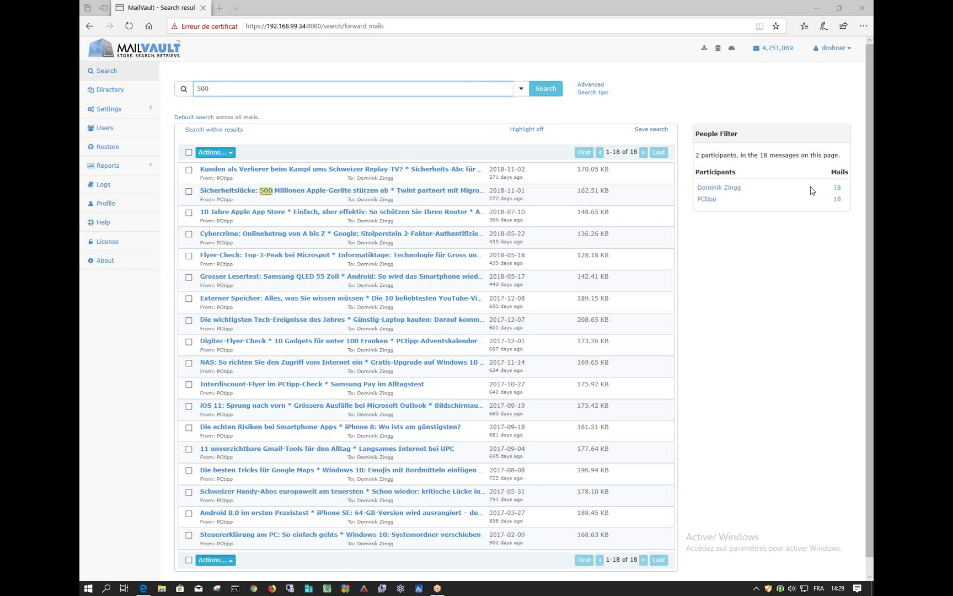
click(102, 147)
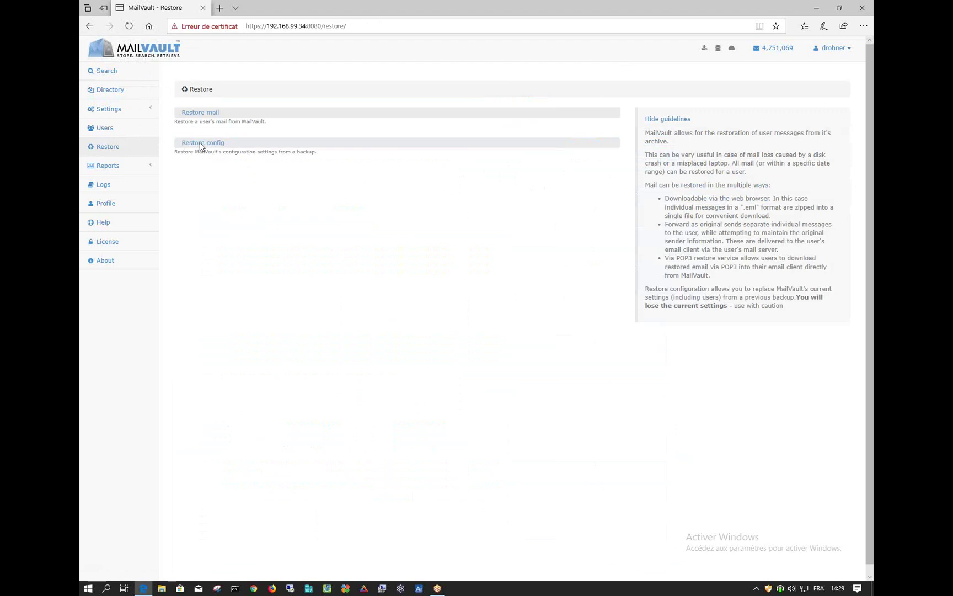
click(195, 114)
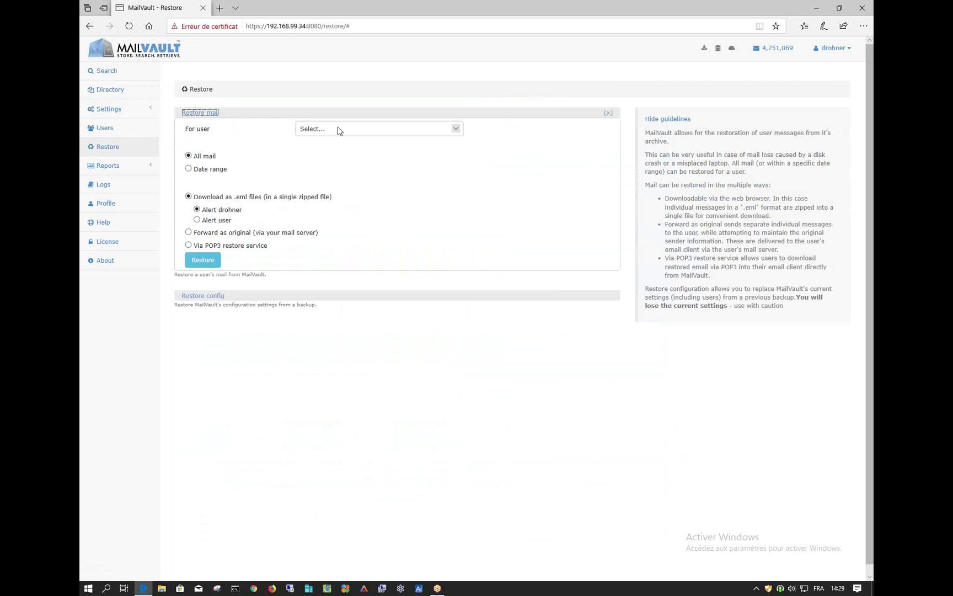
drag(227, 169, 220, 170)
Pick the user in the Restore mail 'For user' list so their e-mail address is ticked
click(213, 174)
click(333, 132)
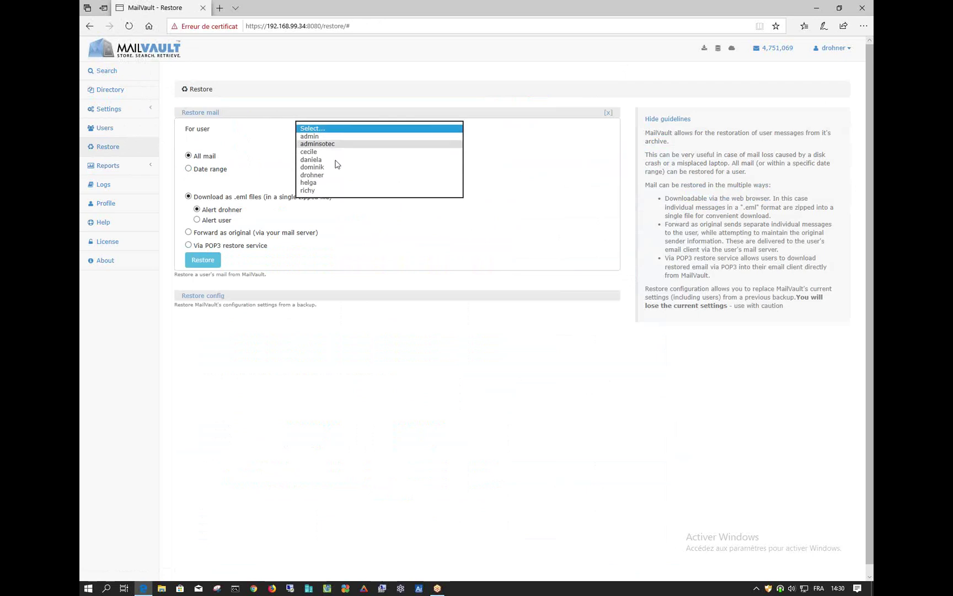
click(334, 175)
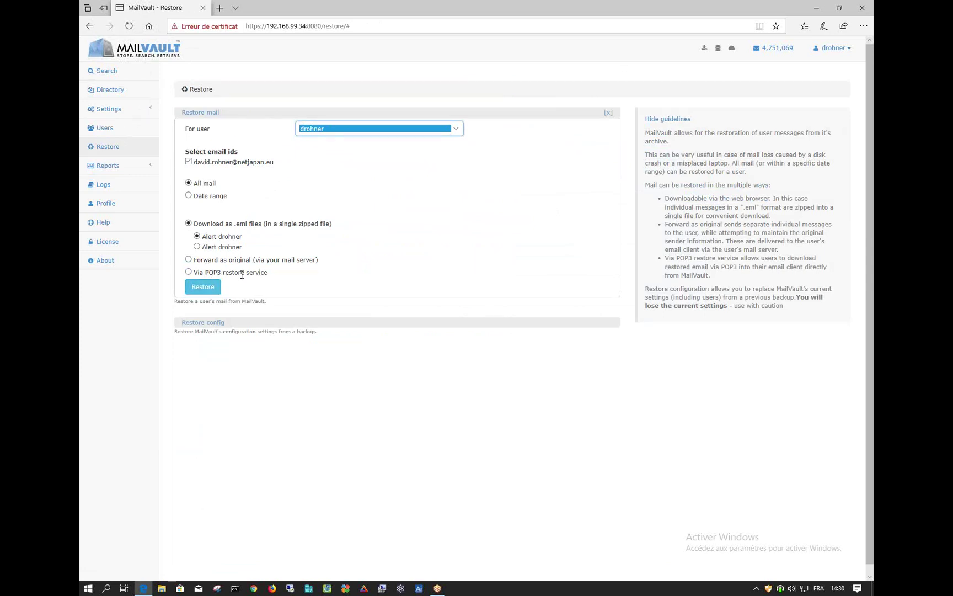
Choose 'Forward as original (via your mail server)' as the restore method instead of .eml download
click(203, 263)
click(189, 259)
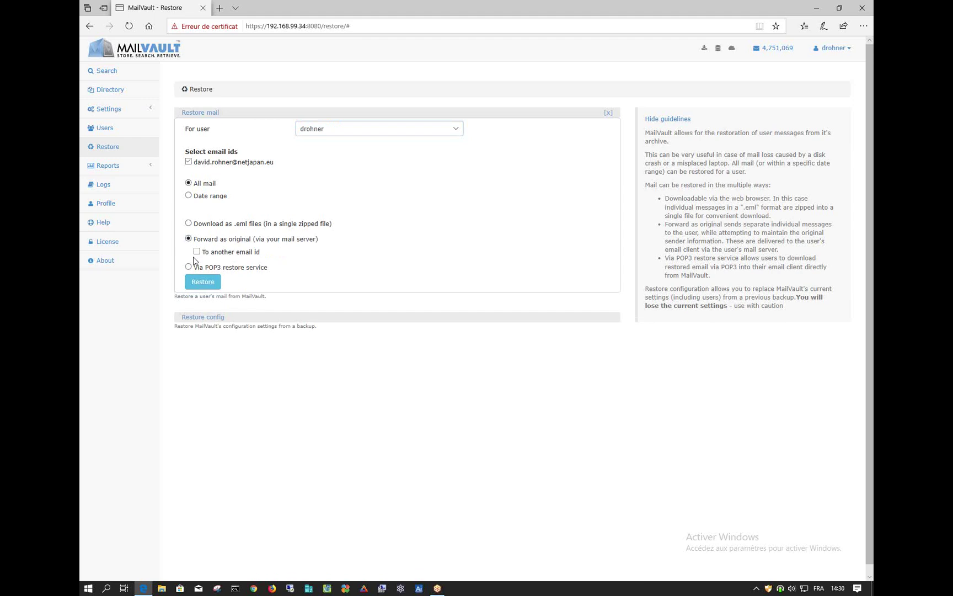